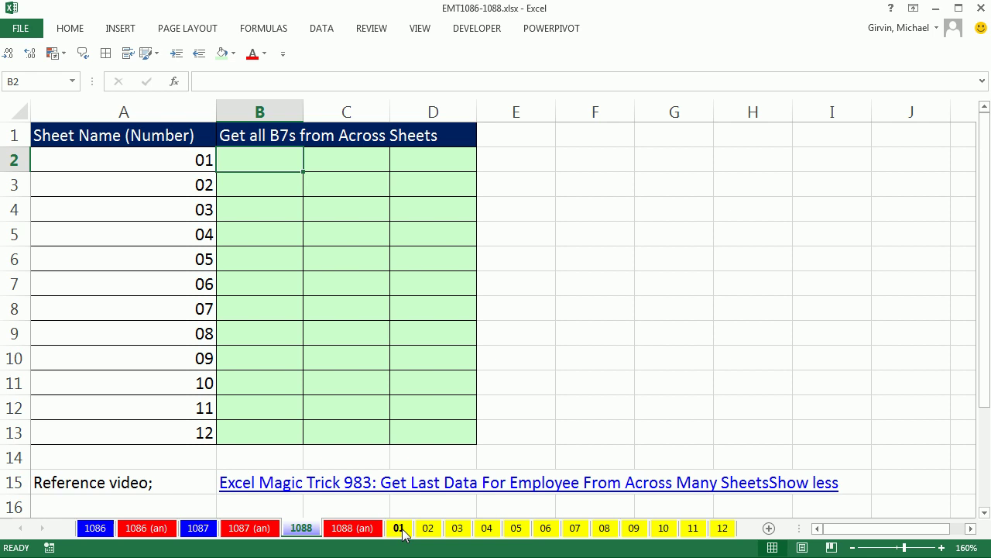
# Review the B7 totals on sheets 01–04 and 12 (260, 171, 190, 274, 344), then return to 1088.
pyautogui.click(399, 528)
pyautogui.click(429, 528)
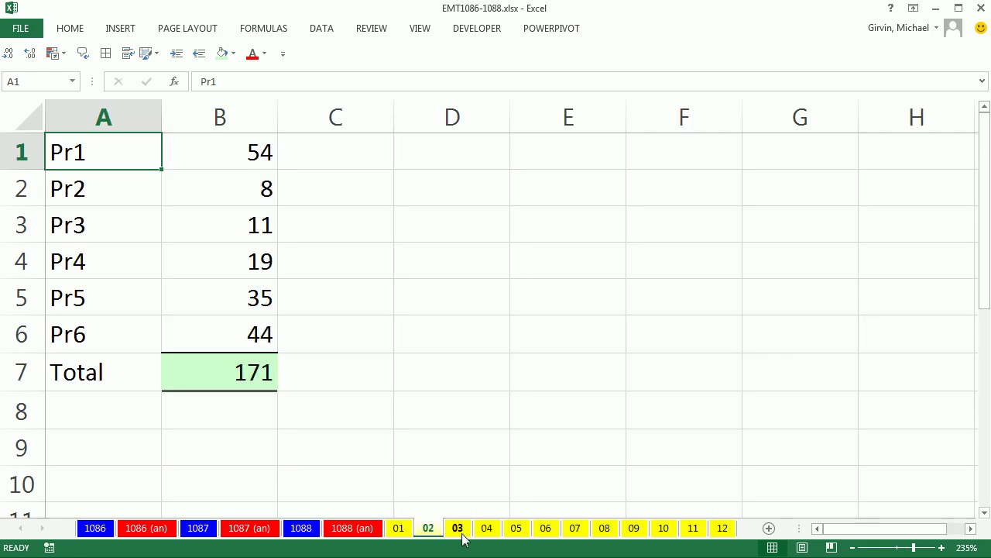
pyautogui.click(457, 528)
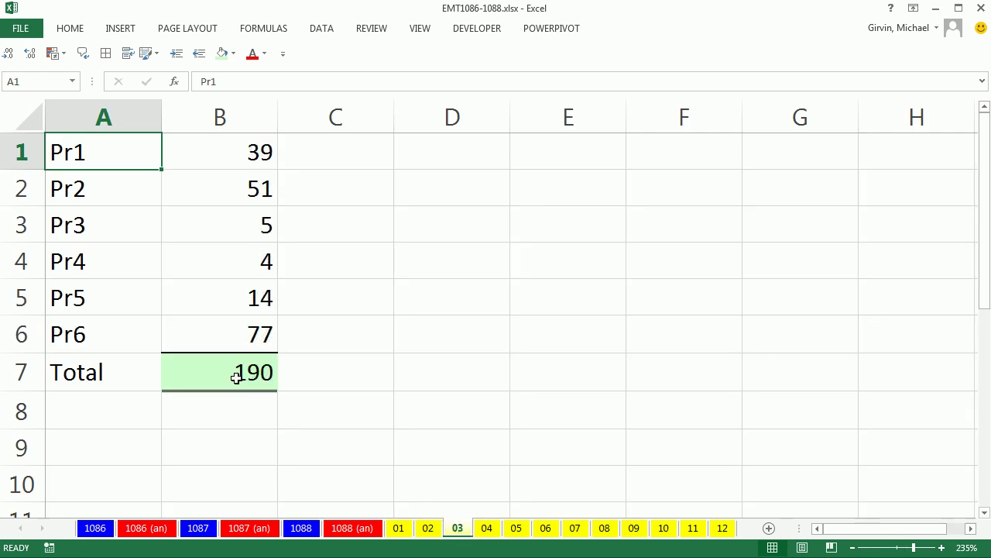
pyautogui.click(232, 377)
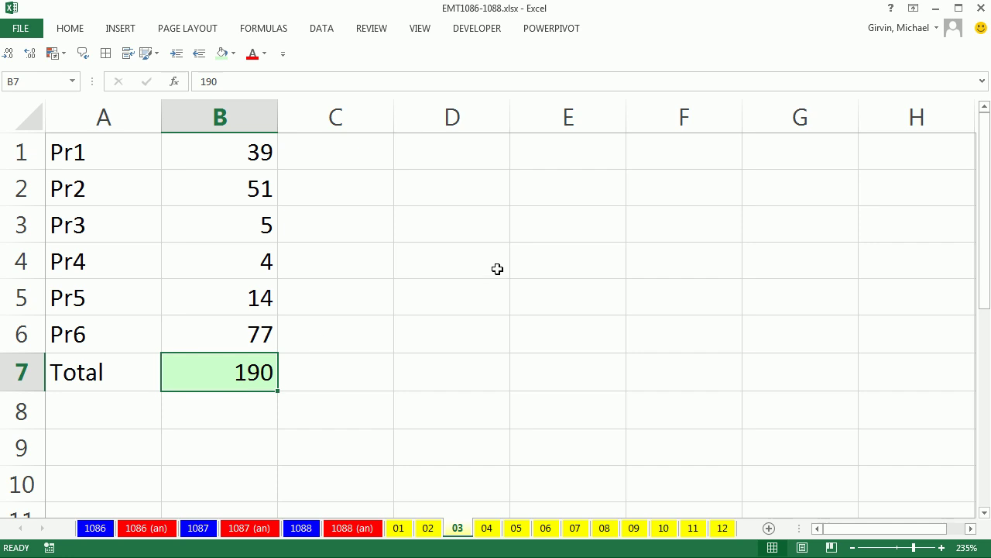
pyautogui.click(488, 533)
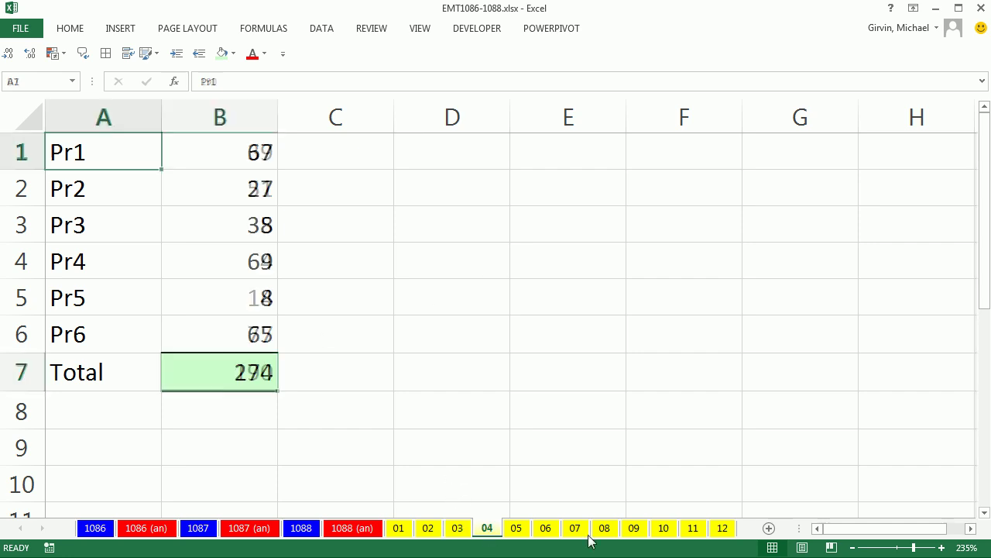
pyautogui.click(724, 530)
pyautogui.click(241, 372)
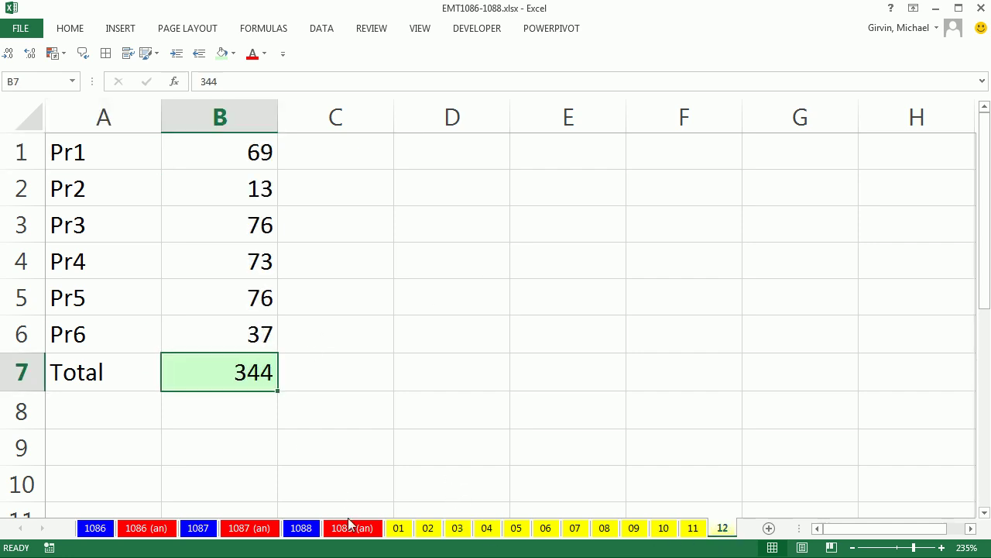
pyautogui.click(303, 527)
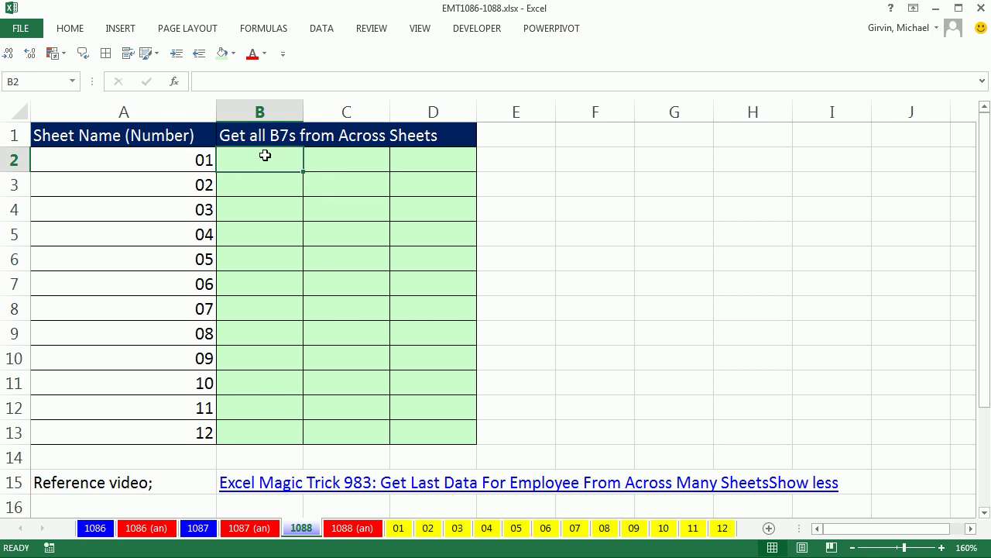
# Link B2 and B3 directly to the B7 totals on sheets 01 and 02.
pyautogui.write('=')
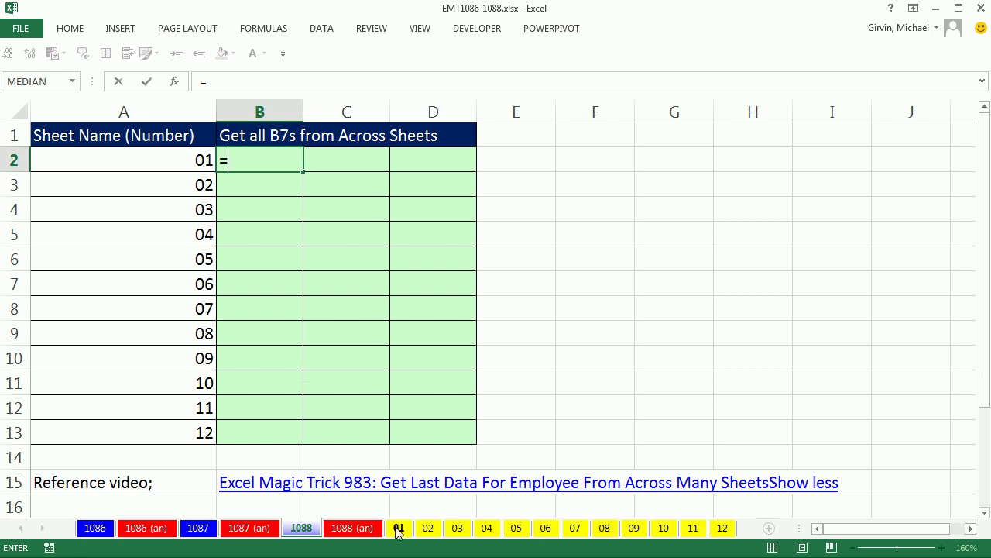
pyautogui.click(398, 527)
pyautogui.click(231, 381)
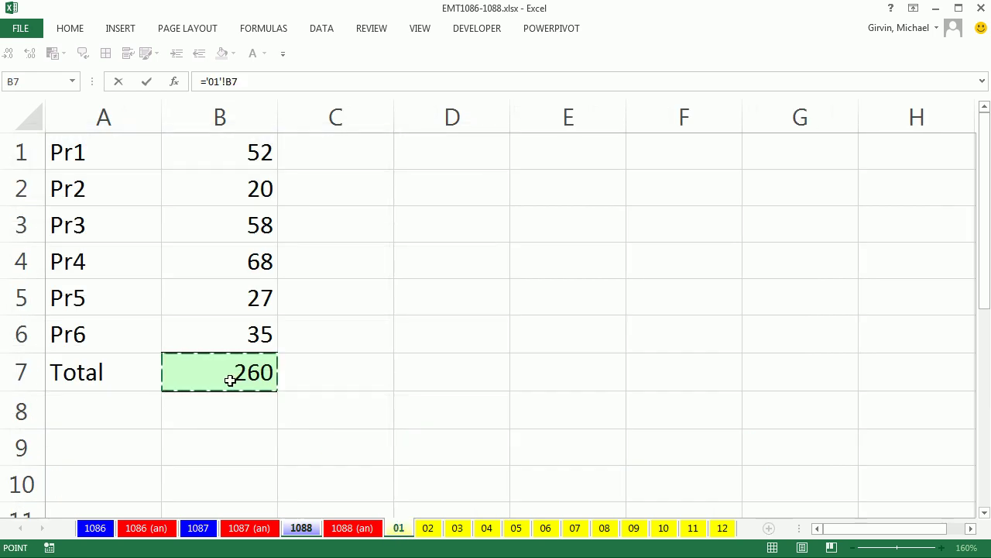
pyautogui.press('Return')
pyautogui.write('=')
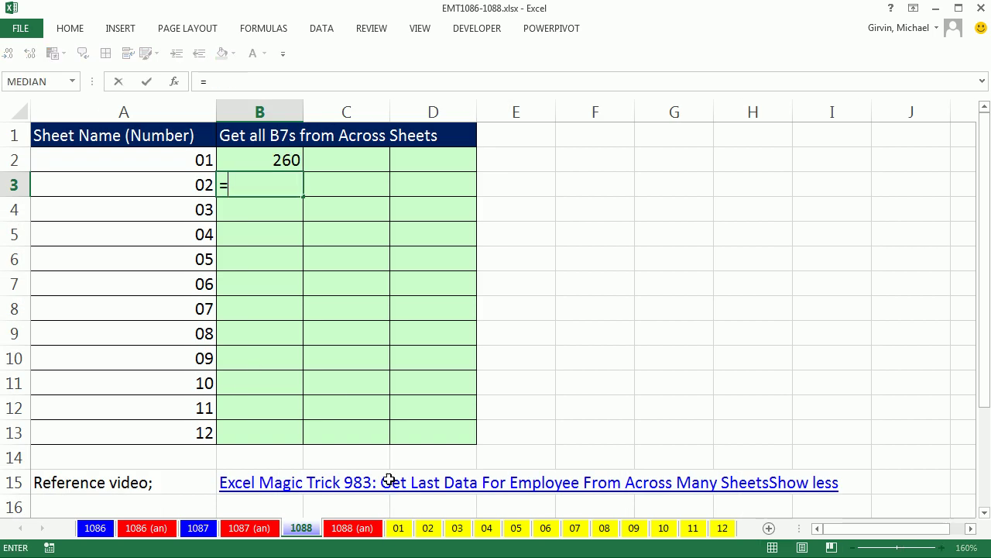
pyautogui.click(429, 527)
pyautogui.click(241, 376)
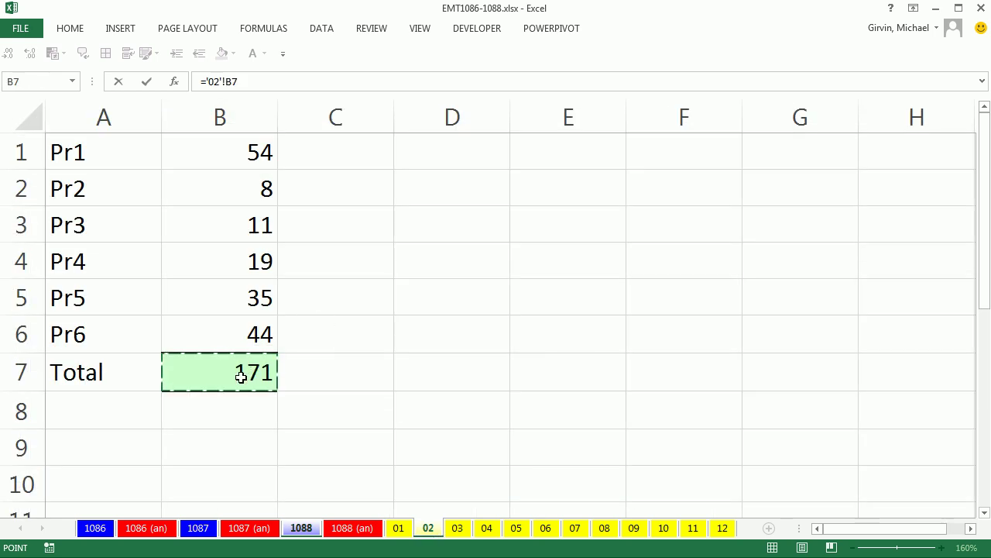
pyautogui.press('Return')
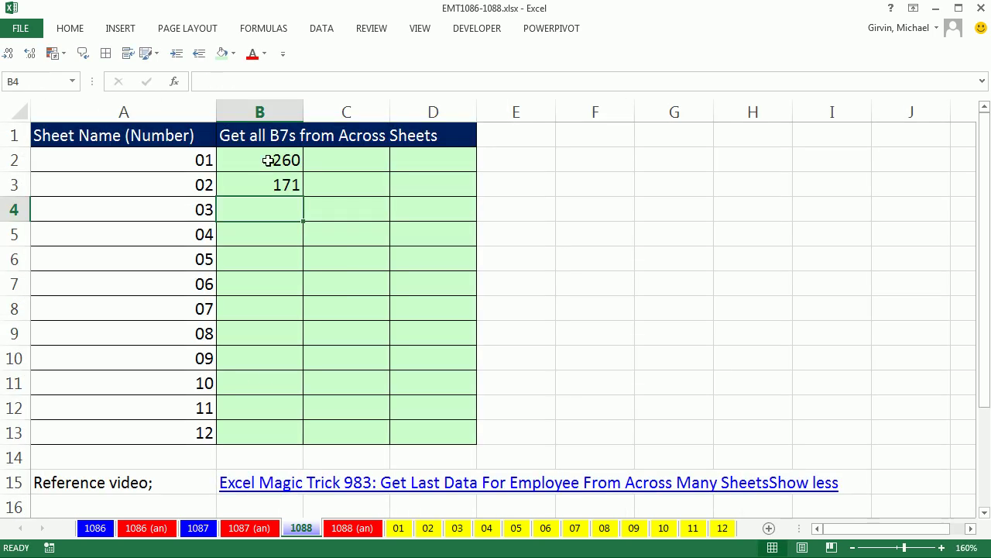
# Inspect the direct-link formulas in B2 and B3, then clear B2:B3.
pyautogui.doubleClick(268, 160)
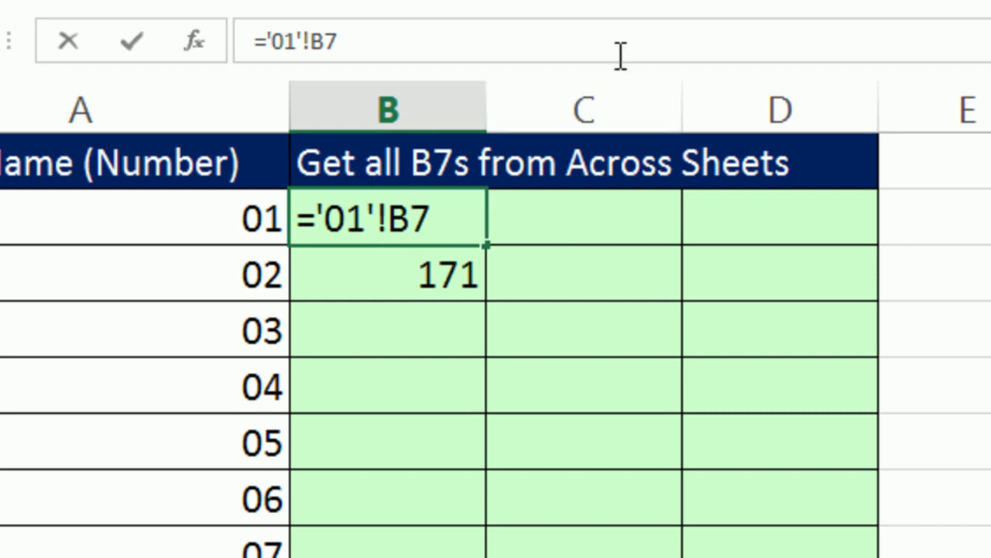
pyautogui.press('Return')
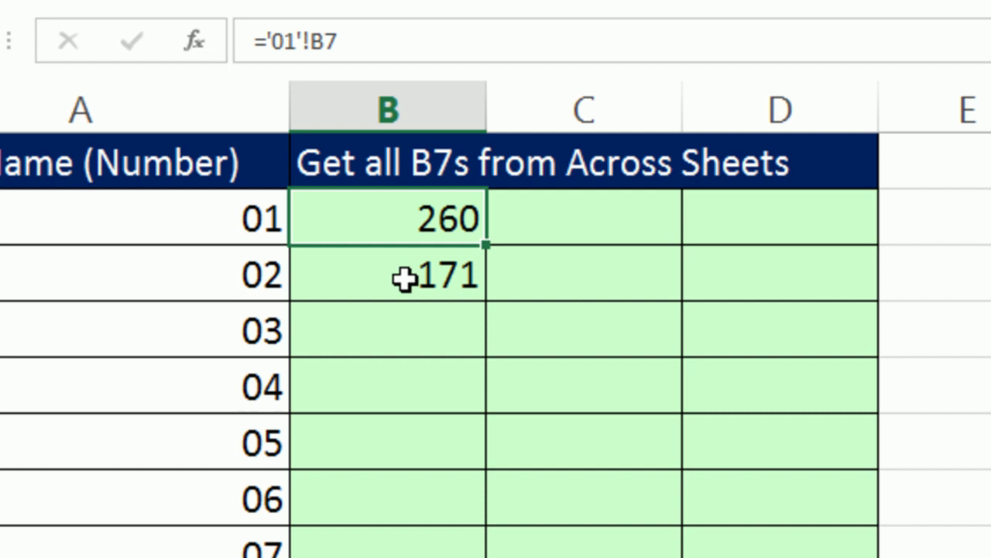
pyautogui.doubleClick(403, 277)
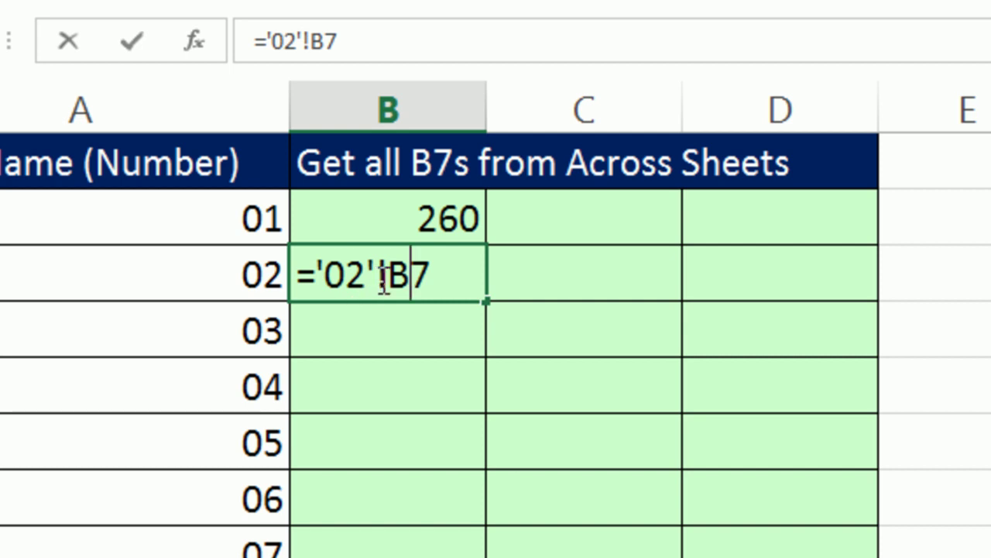
pyautogui.moveTo(422, 221); pyautogui.dragTo(432, 271)
pyautogui.press('Delete')
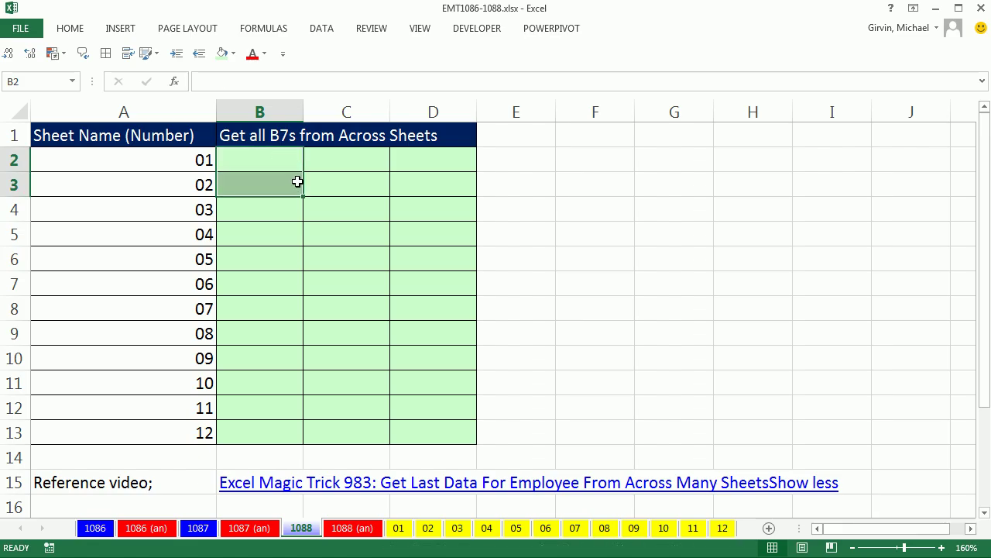
# Enter =INDIRECT("'01'!B7") in B2, using autocomplete for INDIRECT.
pyautogui.click(284, 166)
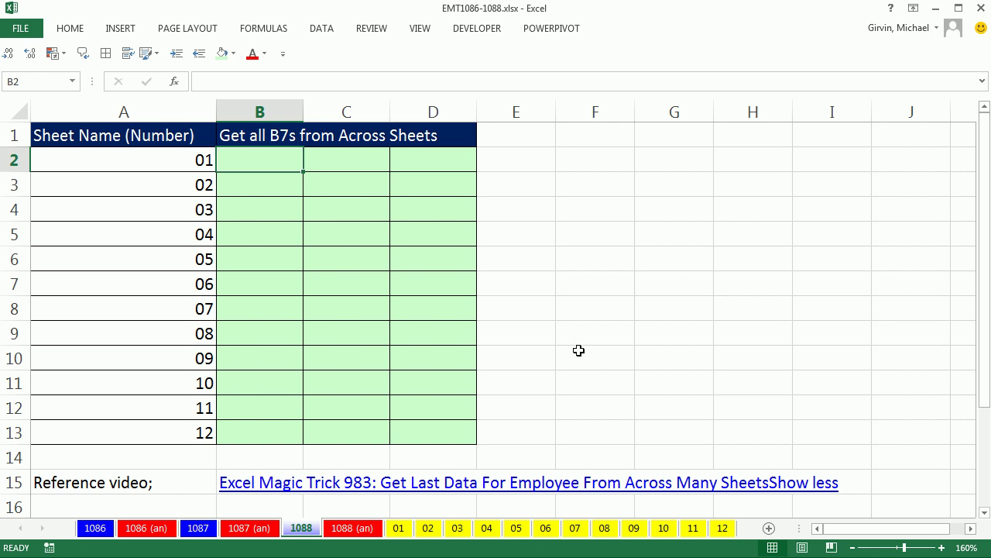
pyautogui.write('=in')
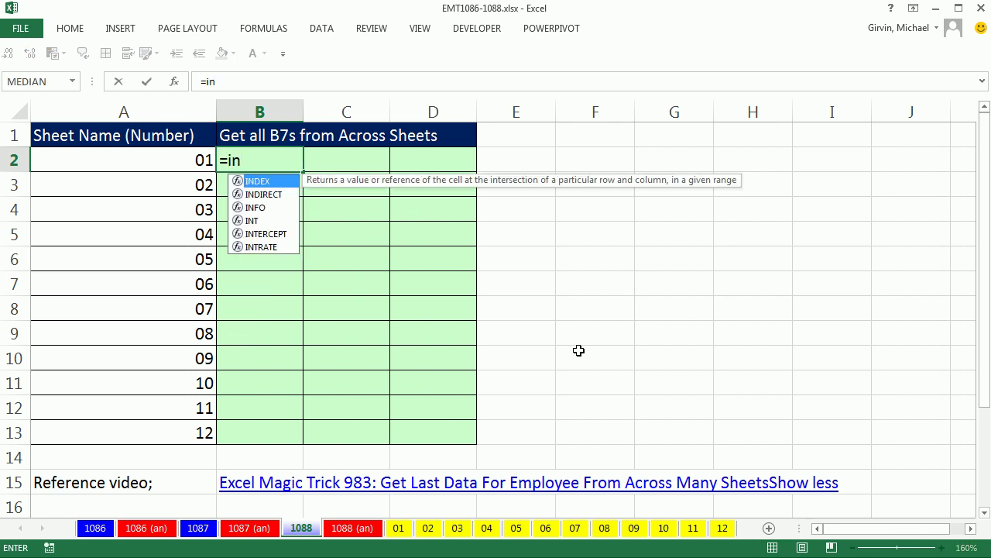
pyautogui.write('di')
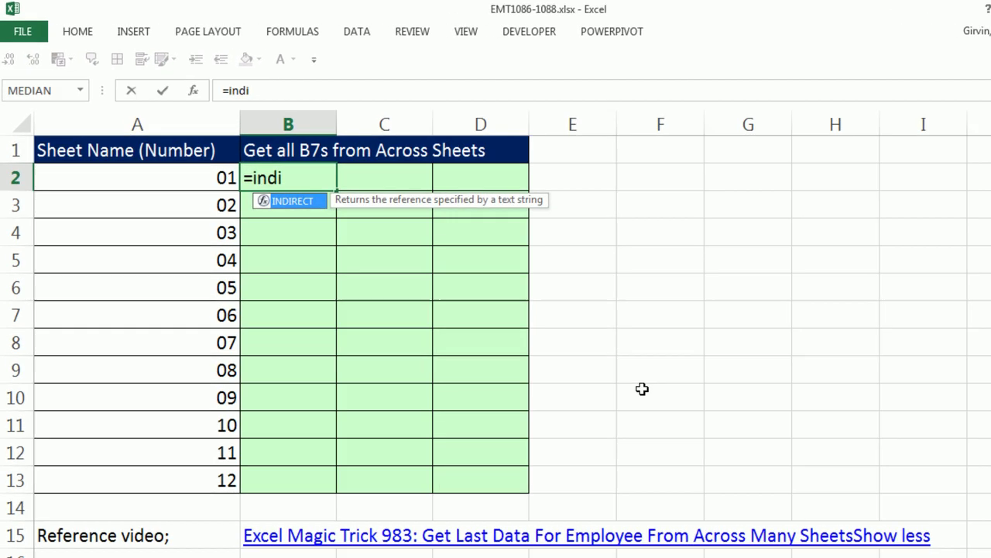
pyautogui.press('Tab')
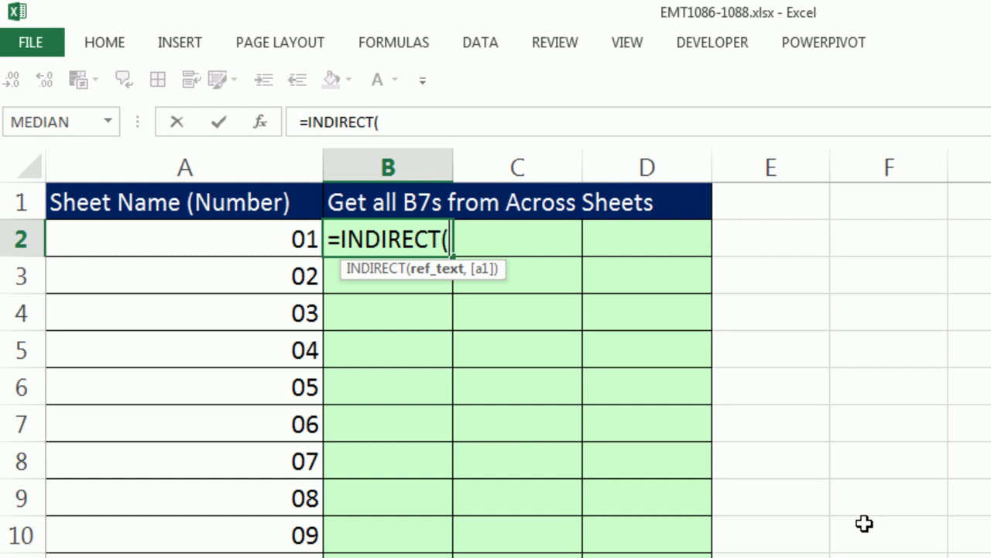
pyautogui.write('",0')
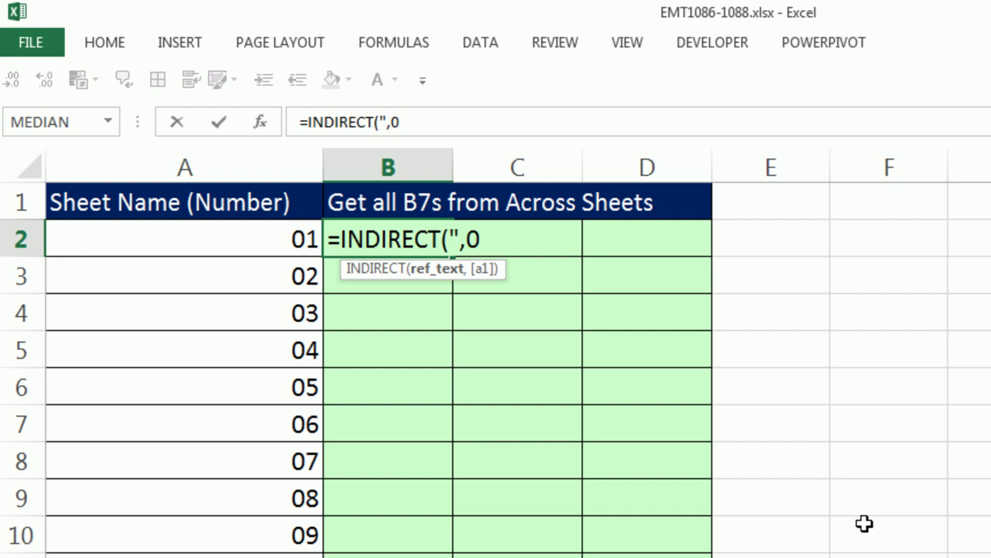
pyautogui.press('BackSpace')
pyautogui.press('BackSpace')
pyautogui.write("'01")
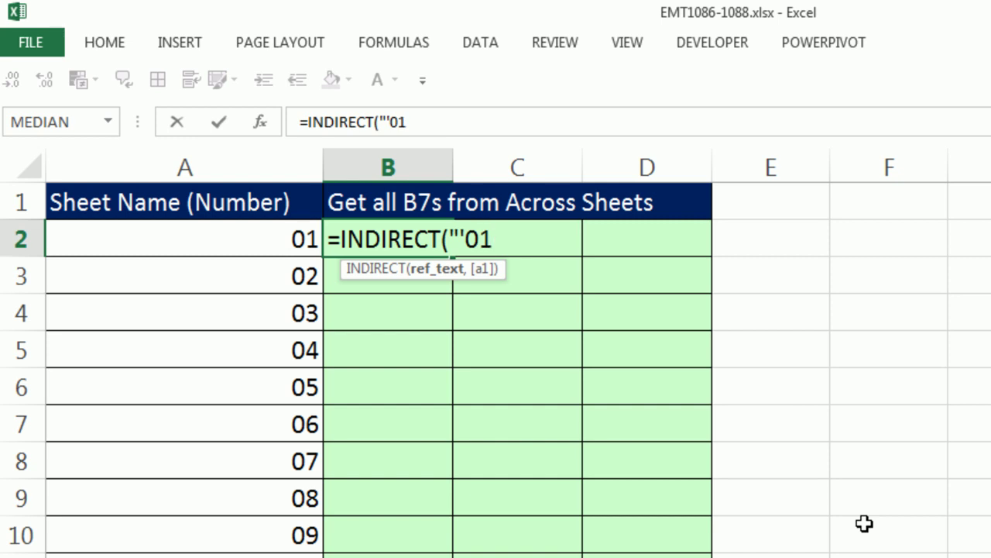
pyautogui.write('\'!B7"')
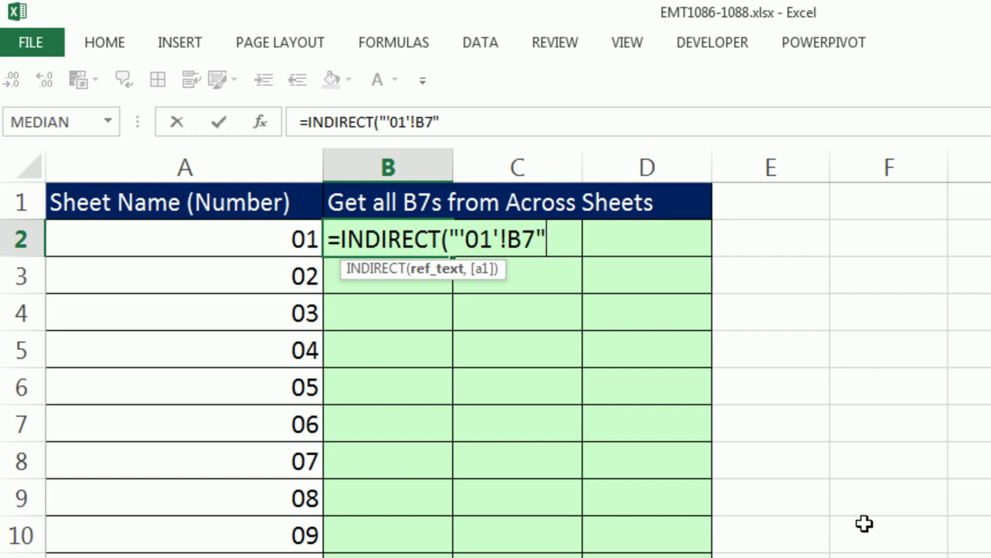
pyautogui.write(')')
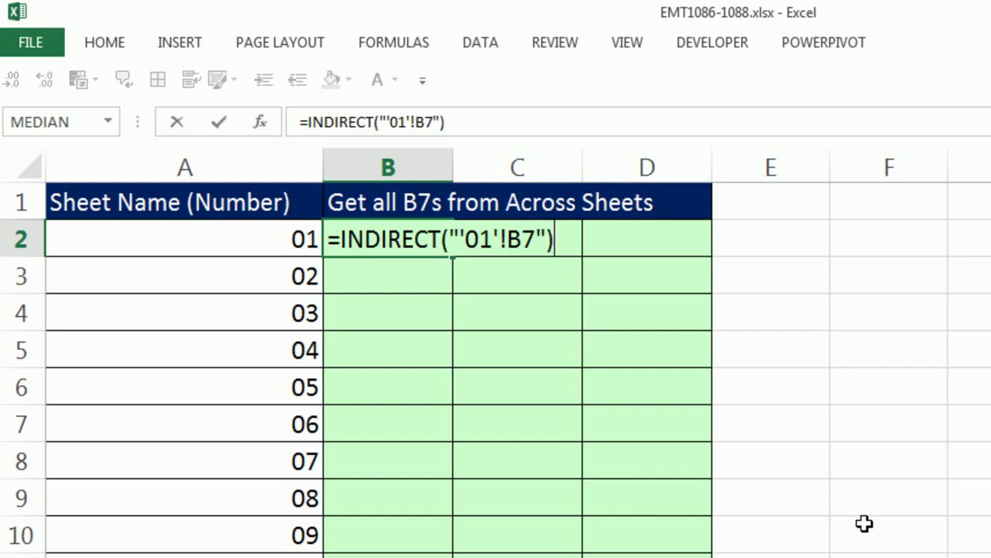
pyautogui.hotkey('ctrl', 'Return')
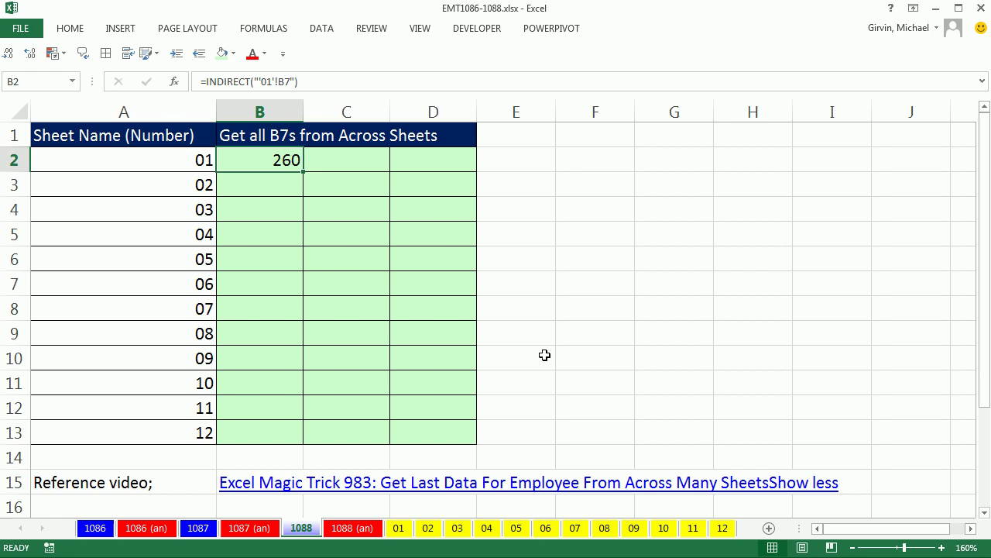
# Rewrite B2 as =INDIRECT("'"&A2&"'!B7") so the sheet name comes from A2.
pyautogui.click(398, 528)
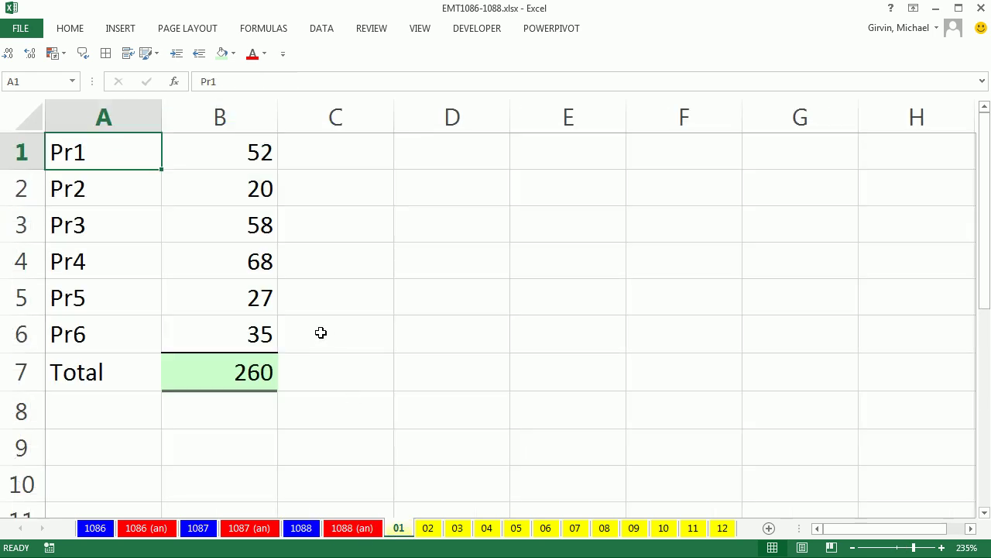
pyautogui.click(301, 530)
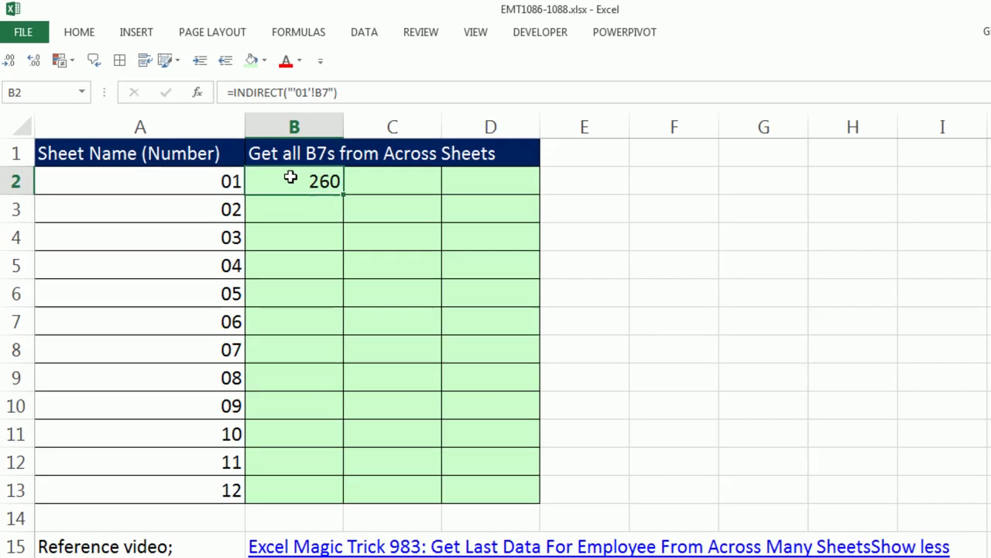
pyautogui.doubleClick(257, 158)
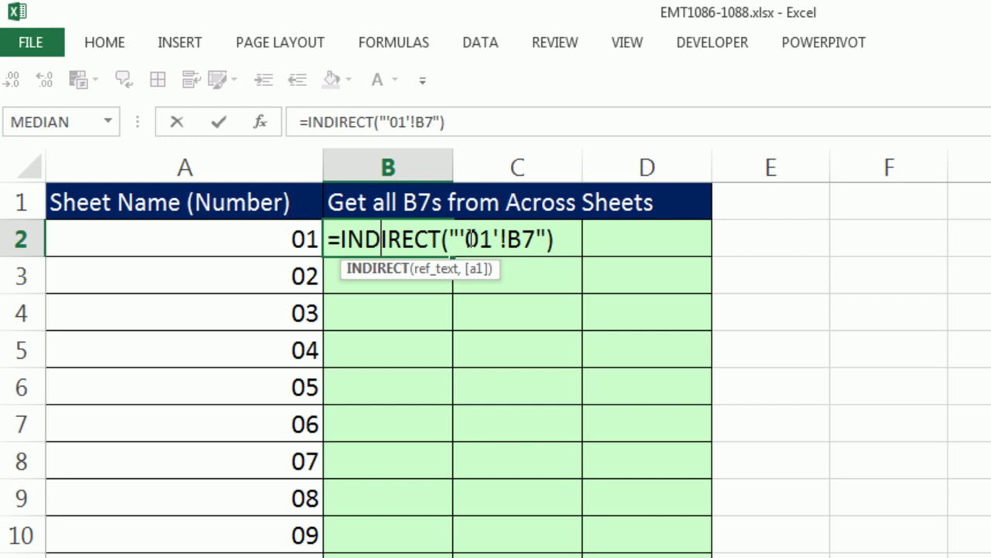
pyautogui.moveTo(475, 239); pyautogui.dragTo(499, 240)
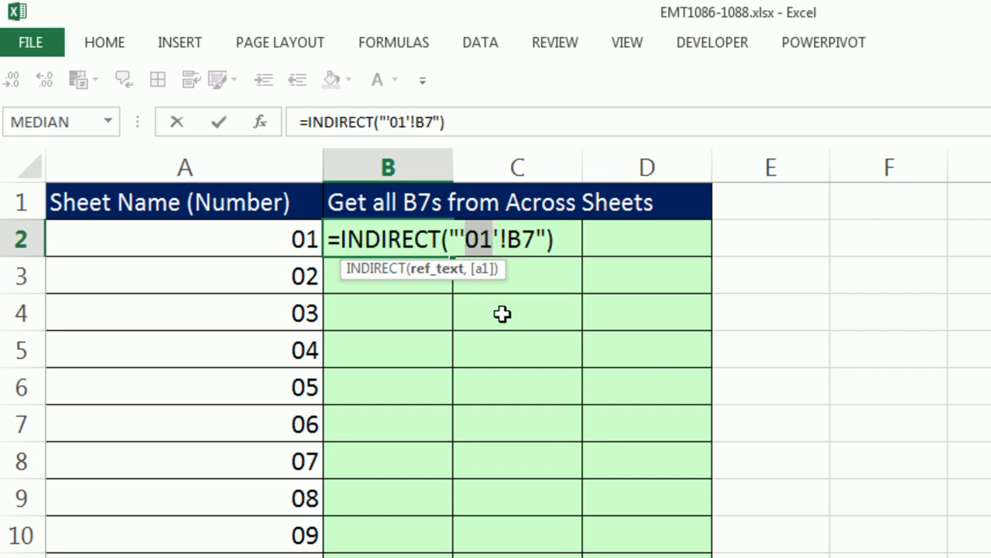
pyautogui.write('"')
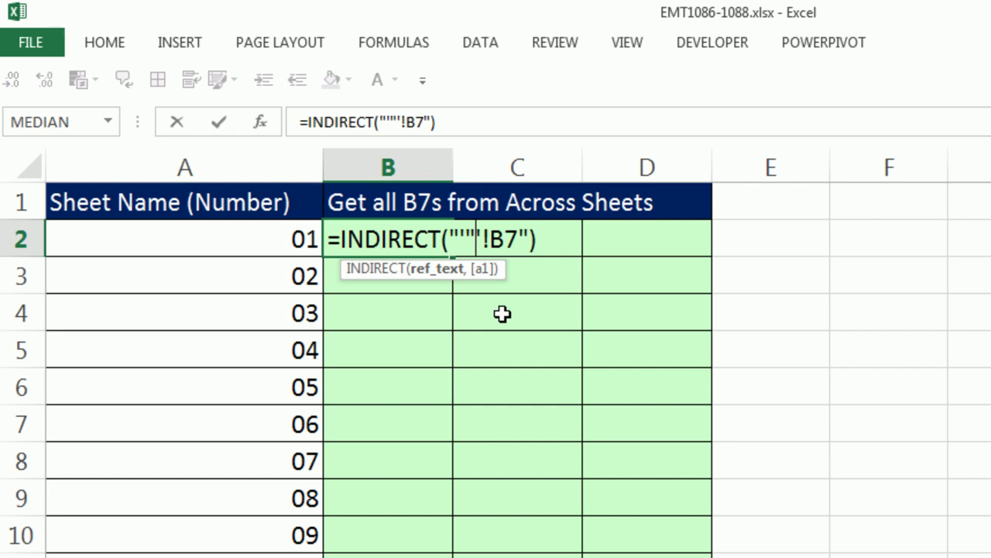
pyautogui.write('&&"')
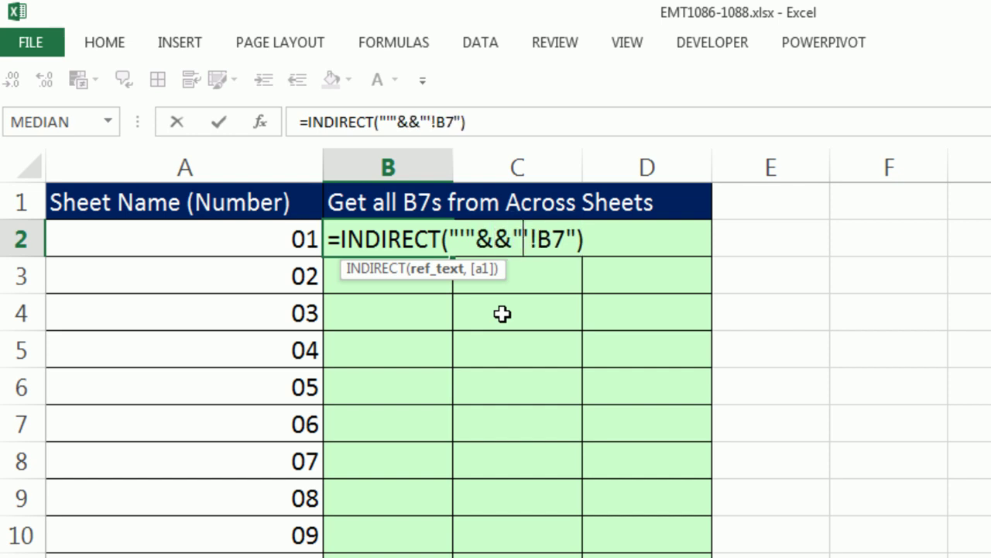
pyautogui.moveTo(516, 238); pyautogui.dragTo(574, 241)
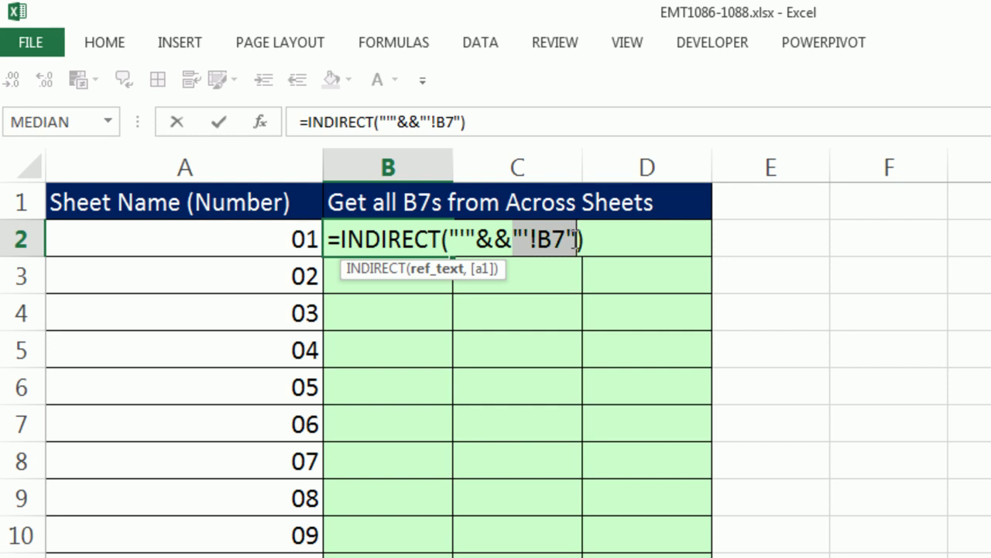
pyautogui.moveTo(452, 238); pyautogui.dragTo(474, 240)
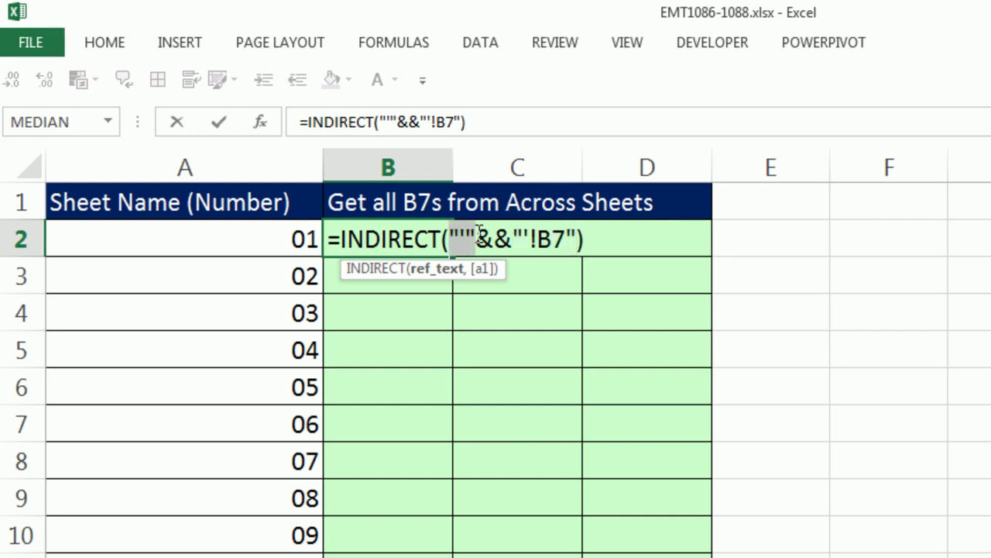
pyautogui.click(494, 243)
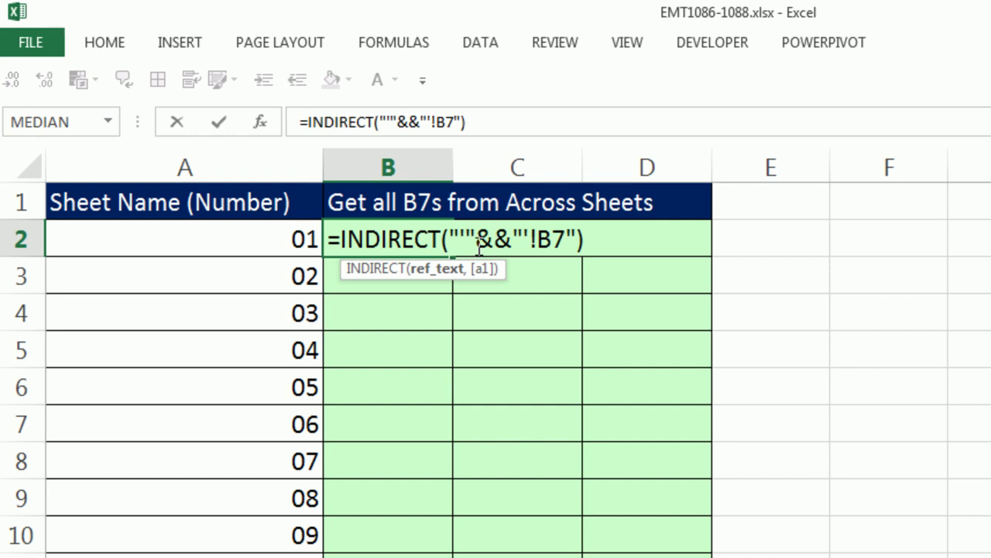
pyautogui.click(268, 239)
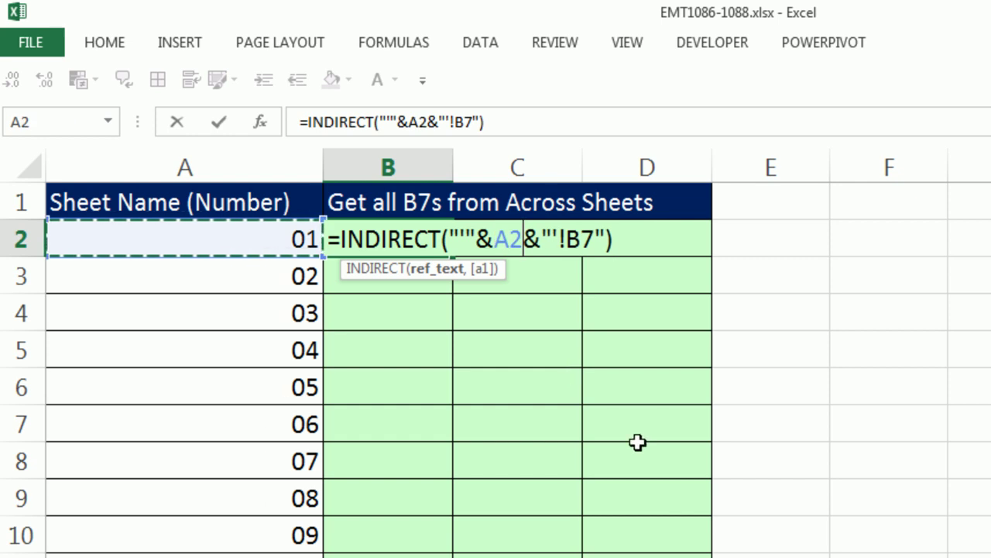
pyautogui.hotkey('ctrl', 'Return')
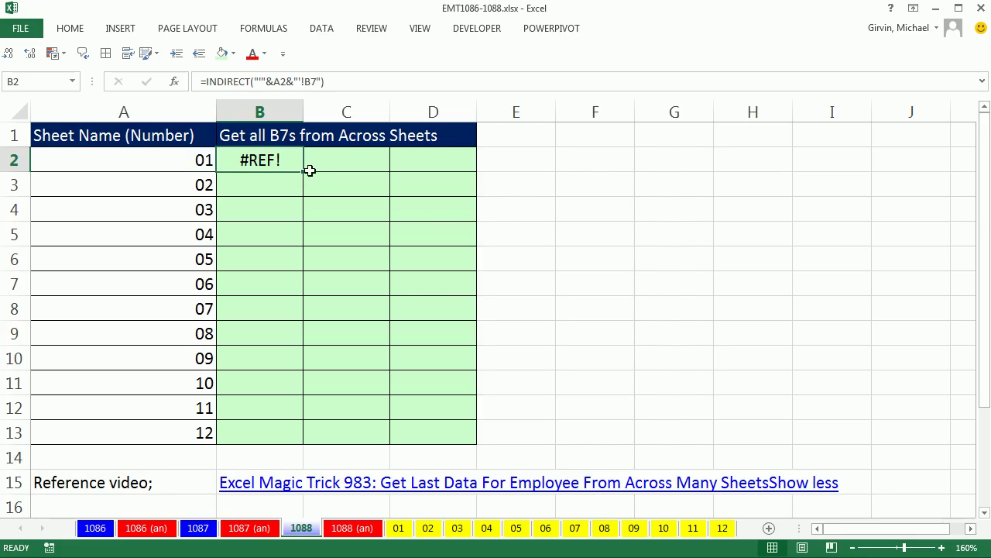
# Fill B2's INDIRECT formula down to B13, then check B11's formula and A2's value.
pyautogui.doubleClick(303, 172)
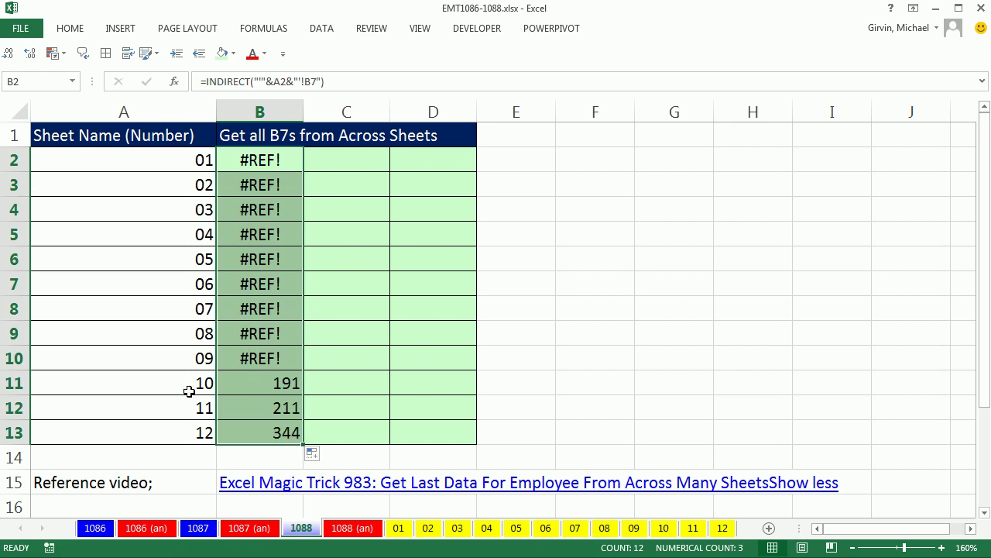
pyautogui.doubleClick(237, 382)
pyautogui.press('Escape')
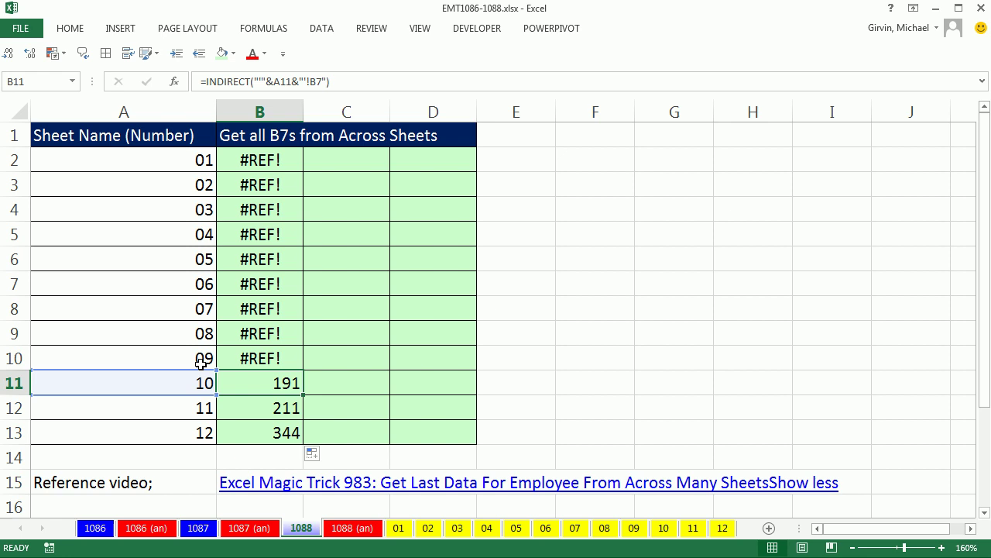
pyautogui.click(184, 158)
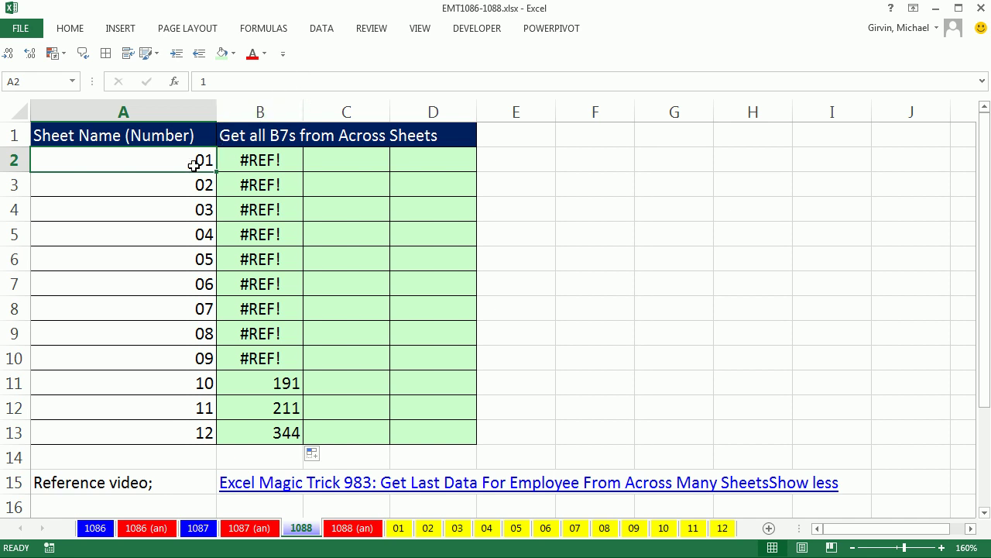
pyautogui.click(338, 156)
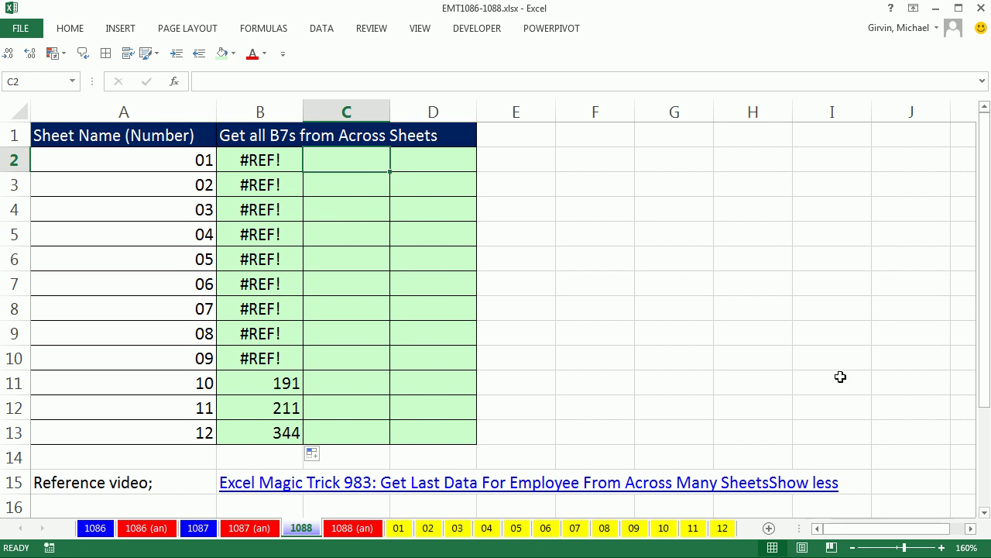
# Select and copy the A2:B13 block.
pyautogui.moveTo(181, 158); pyautogui.dragTo(271, 432)
pyautogui.moveTo(177, 141); pyautogui.dragTo(148, 157)
pyautogui.hotkey('ctrl', 'c')
# Paste the block into F2:G13 and format F2:F13 as Text.
pyautogui.click(584, 161)
pyautogui.hotkey('ctrl', 'v')
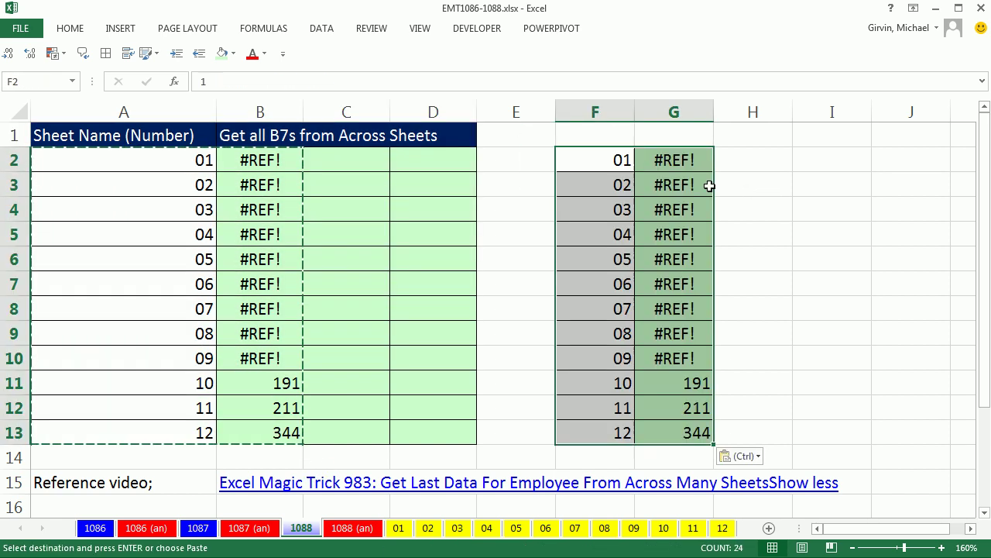
pyautogui.moveTo(600, 161); pyautogui.dragTo(605, 430)
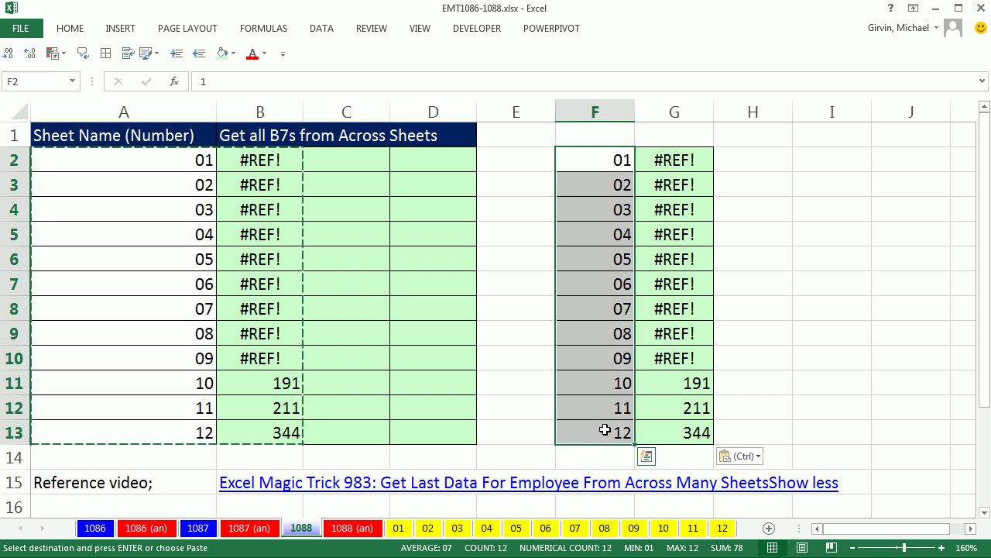
pyautogui.hotkey('ctrl', '1')
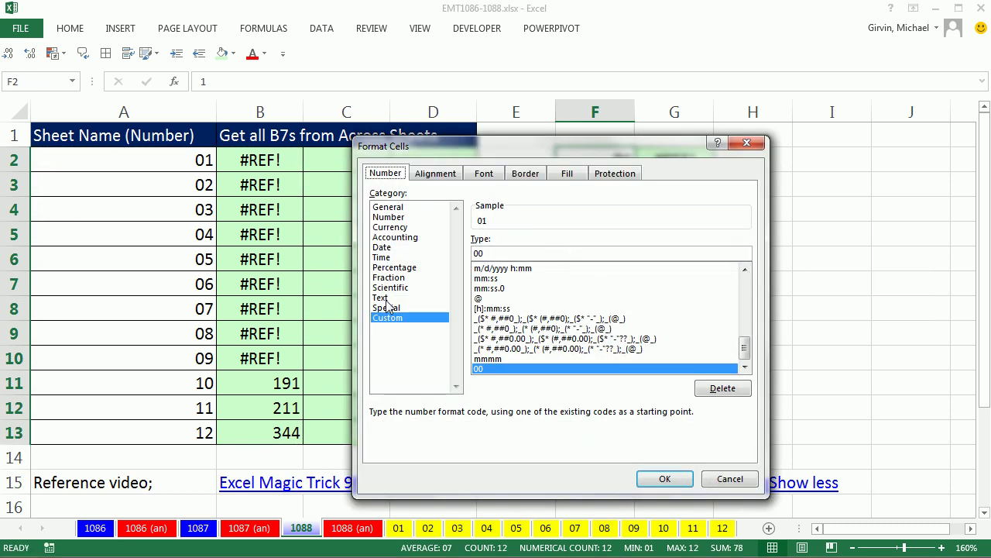
pyautogui.click(383, 299)
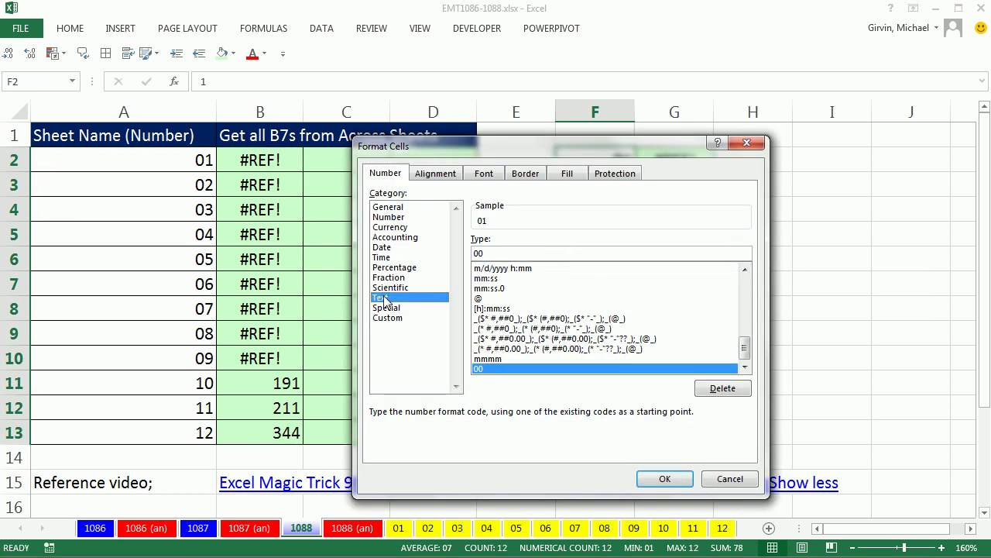
pyautogui.click(690, 476)
# Retype F2 and F3 as 01 and 02 so G2 and G3 return 260 and 171.
pyautogui.doubleClick(563, 162)
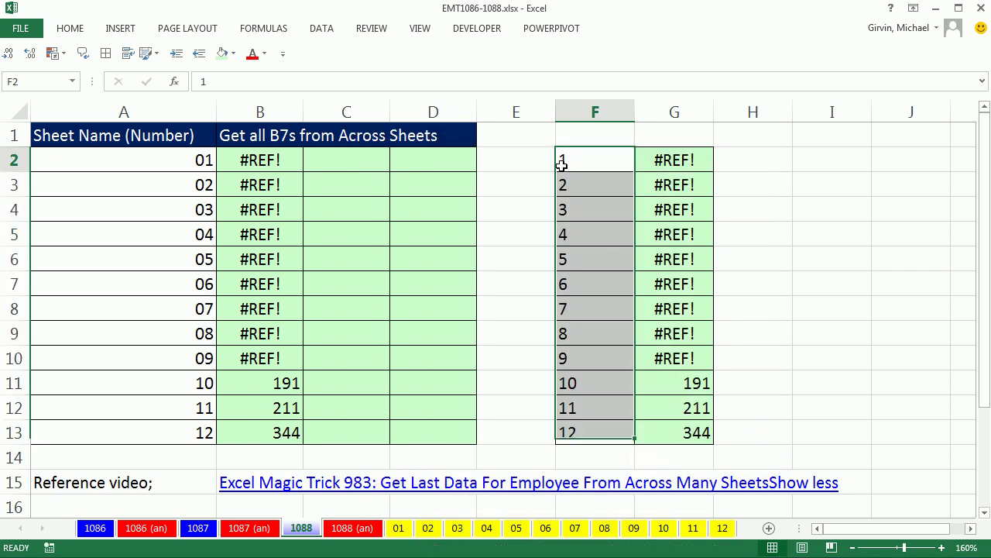
pyautogui.write('0')
pyautogui.press('Return')
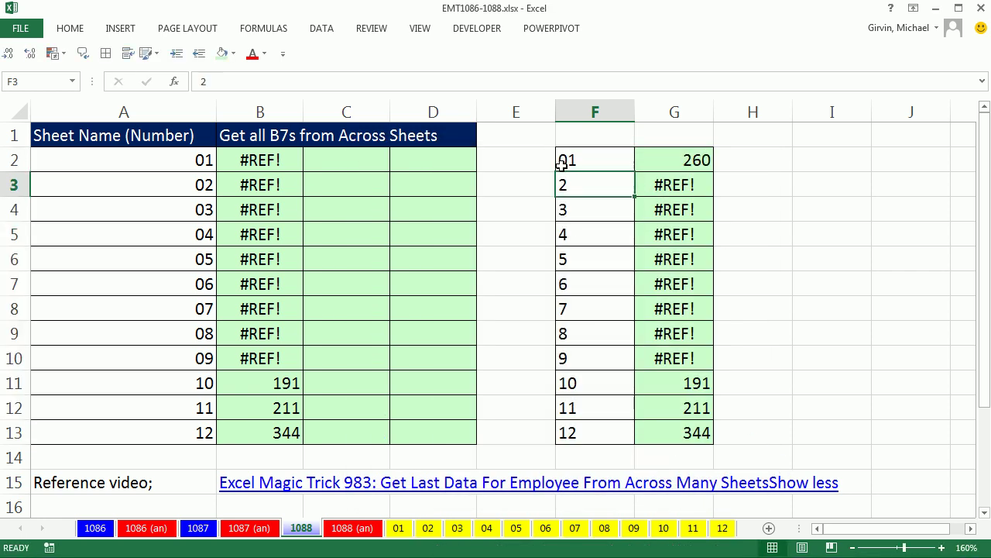
pyautogui.doubleClick(557, 180)
pyautogui.write('0')
pyautogui.click(615, 241)
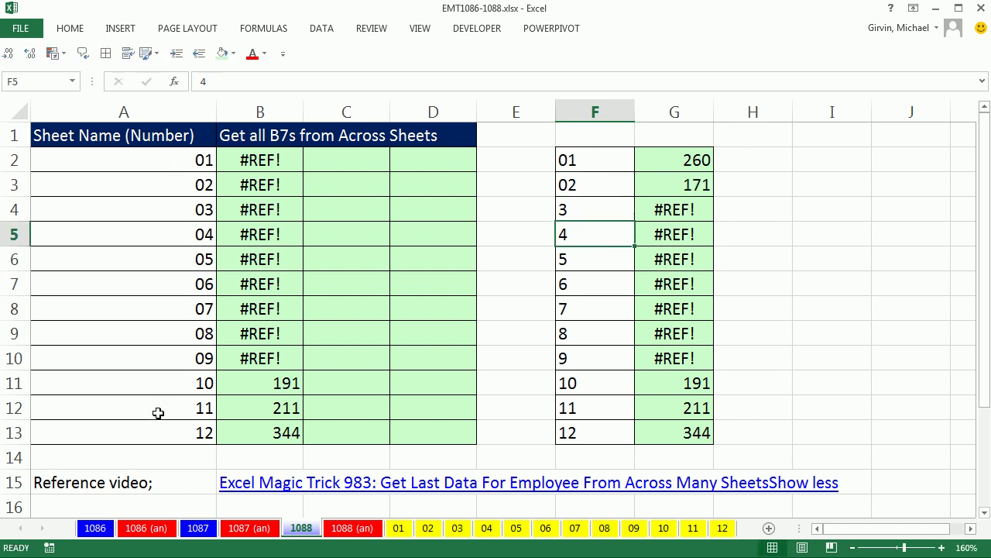
# Copy B2's INDIRECT formula text into C2.
pyautogui.doubleClick(275, 163)
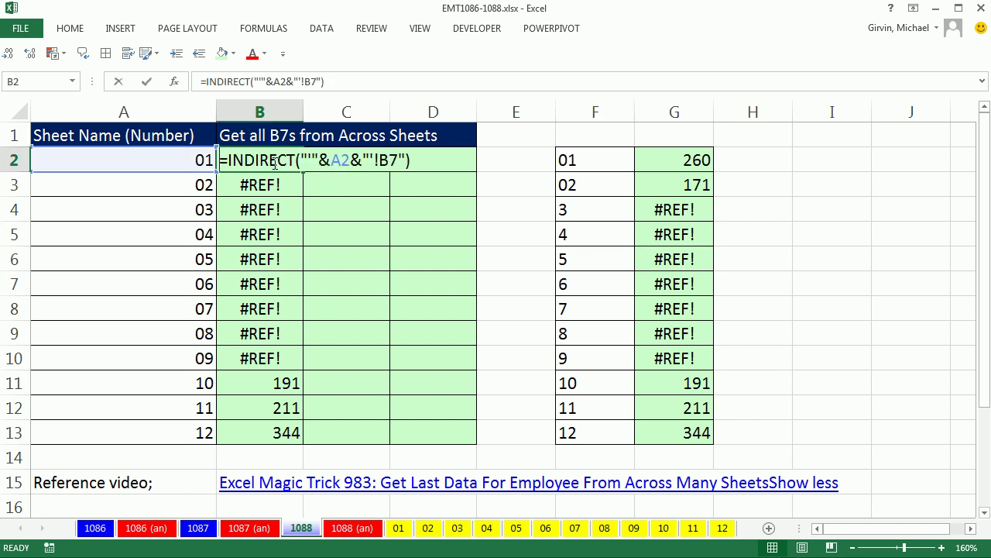
pyautogui.moveTo(222, 160); pyautogui.dragTo(406, 174)
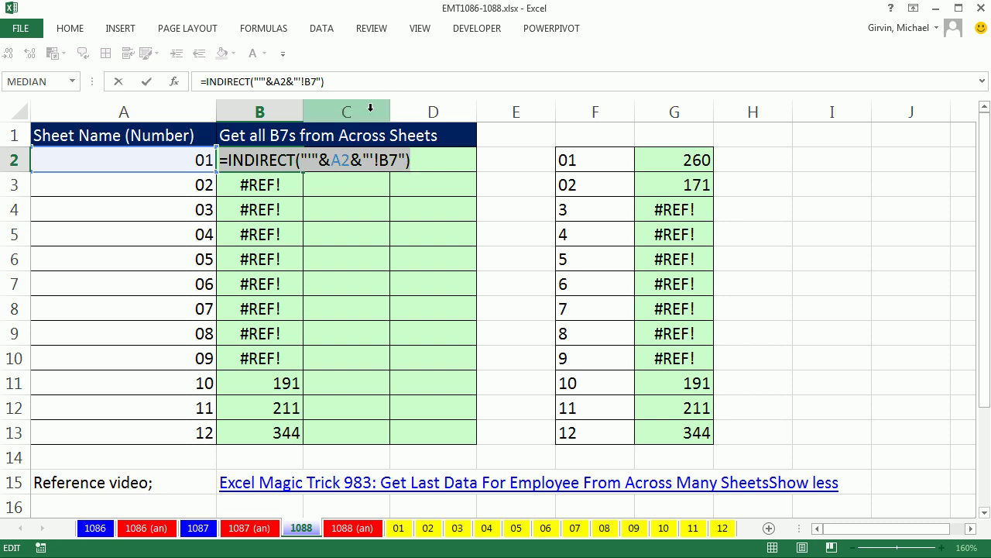
pyautogui.hotkey('ctrl', 'Return')
pyautogui.doubleClick(346, 165)
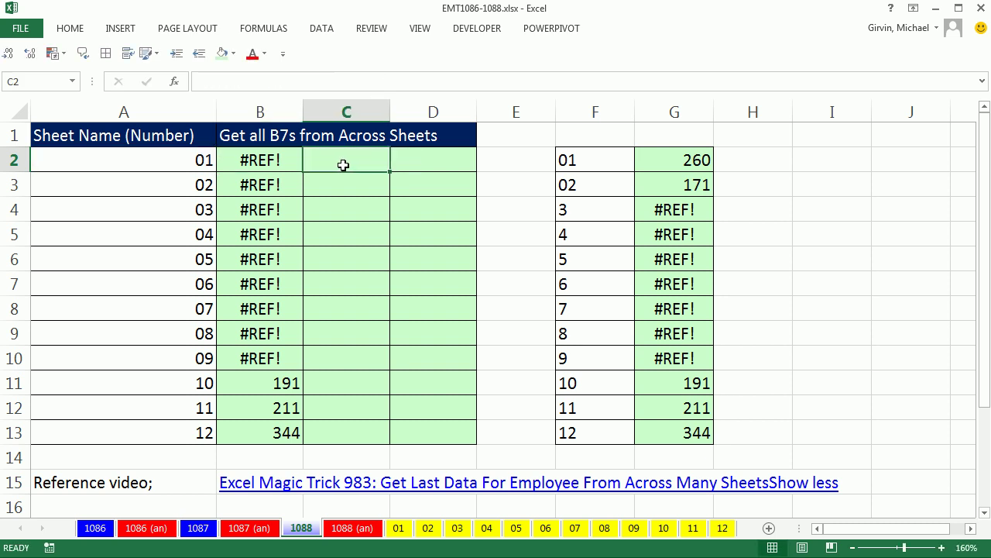
pyautogui.hotkey('ctrl', 'v')
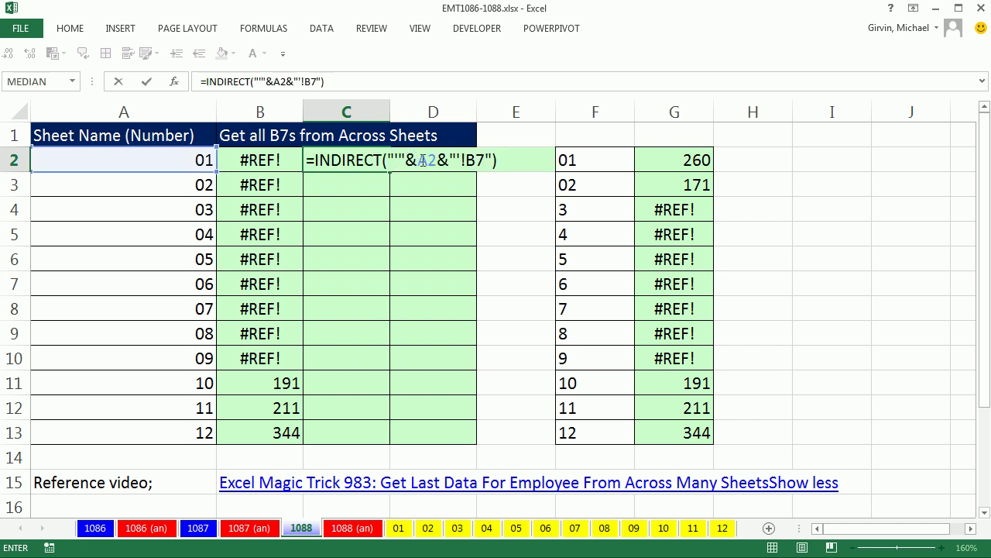
# Wrap A2 in TEXT(A2,"00") in C2's formula and fill it down to C13.
pyautogui.click(419, 160)
pyautogui.write('tex')
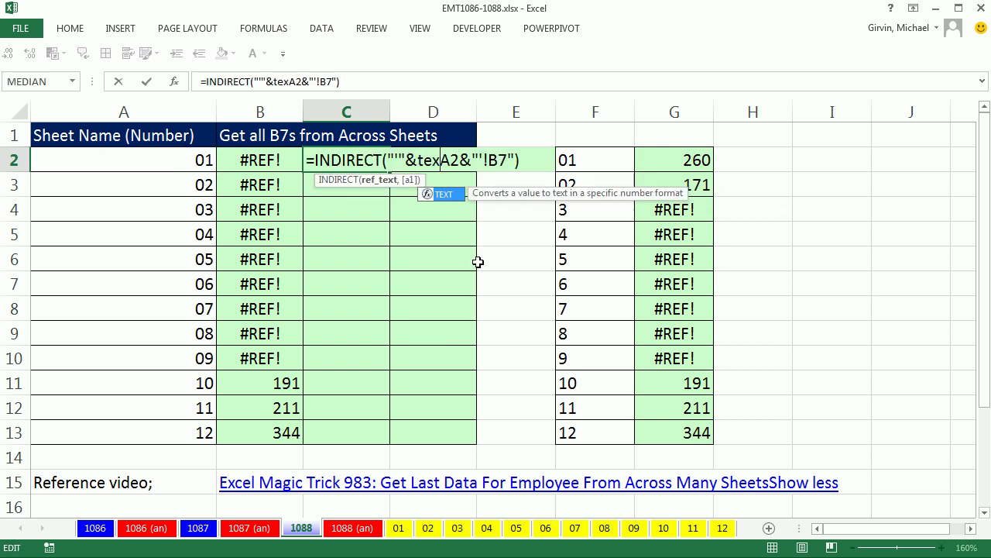
pyautogui.press('Tab')
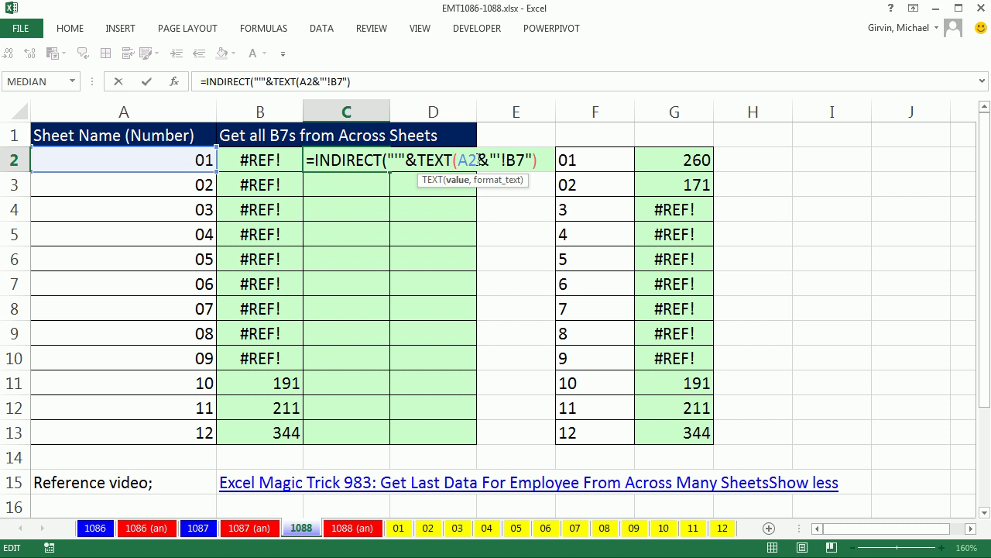
pyautogui.write(',')
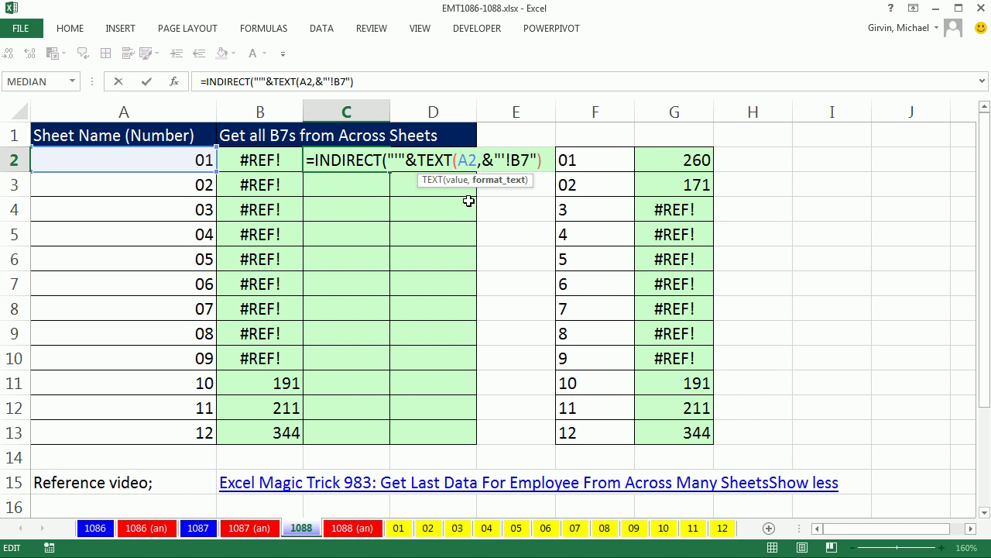
pyautogui.write('"00"')
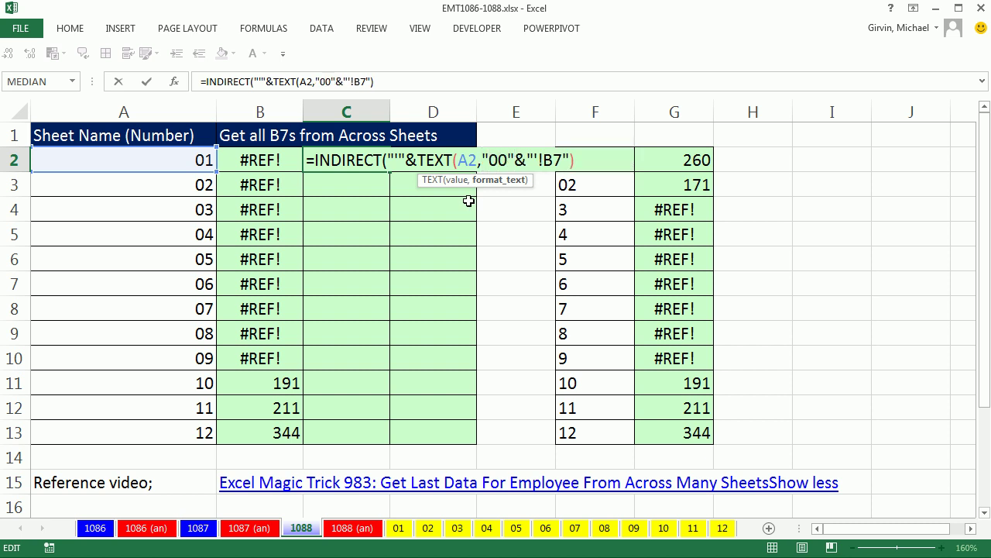
pyautogui.write(')')
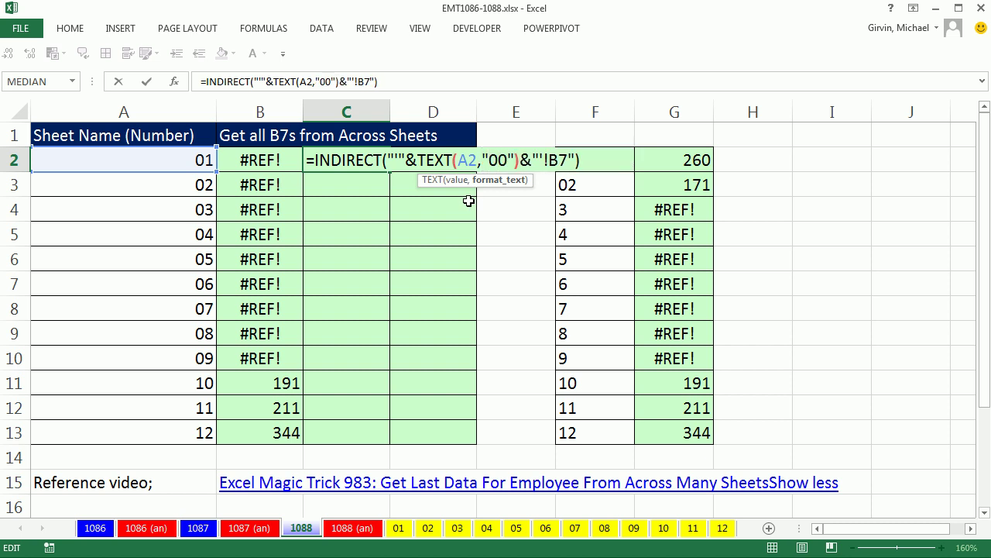
pyautogui.hotkey('ctrl', 'Return')
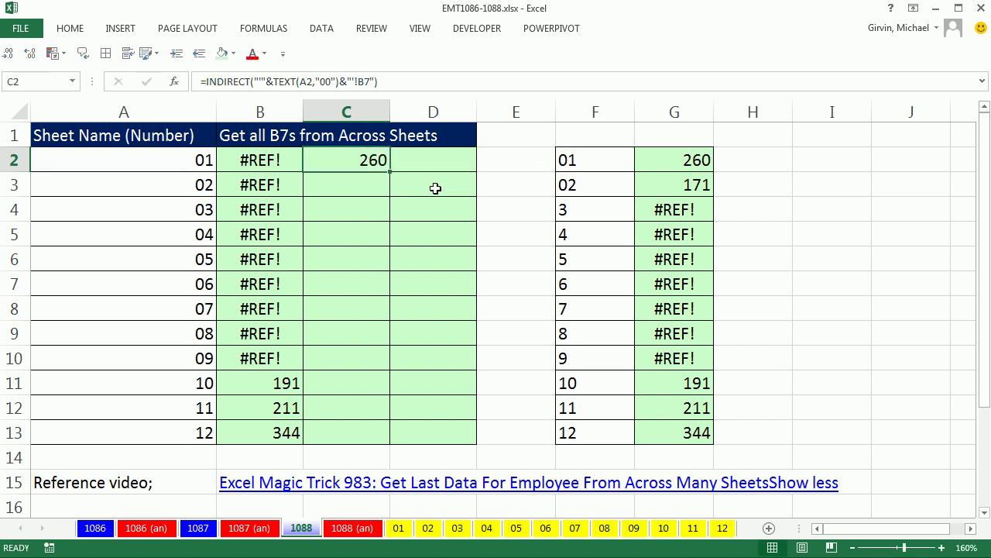
pyautogui.doubleClick(391, 172)
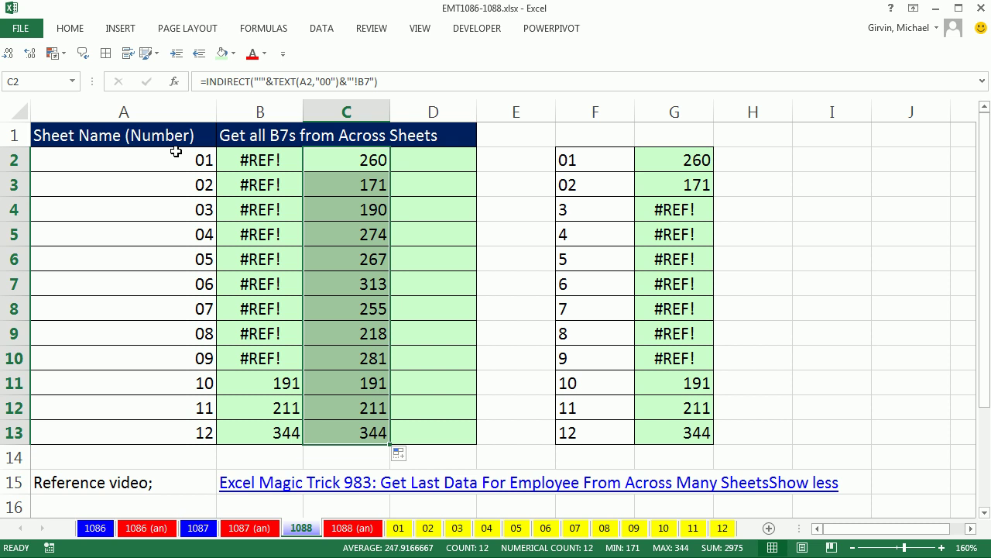
# Copy C2's INDIRECT formula text into D2.
pyautogui.doubleClick(364, 160)
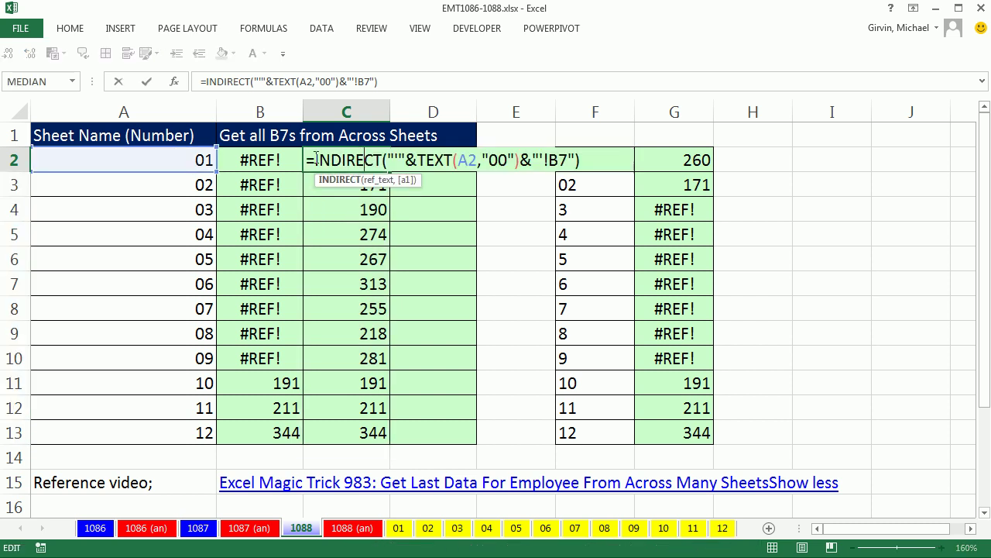
pyautogui.moveTo(307, 161); pyautogui.dragTo(649, 173)
pyautogui.hotkey('ctrl', 'c')
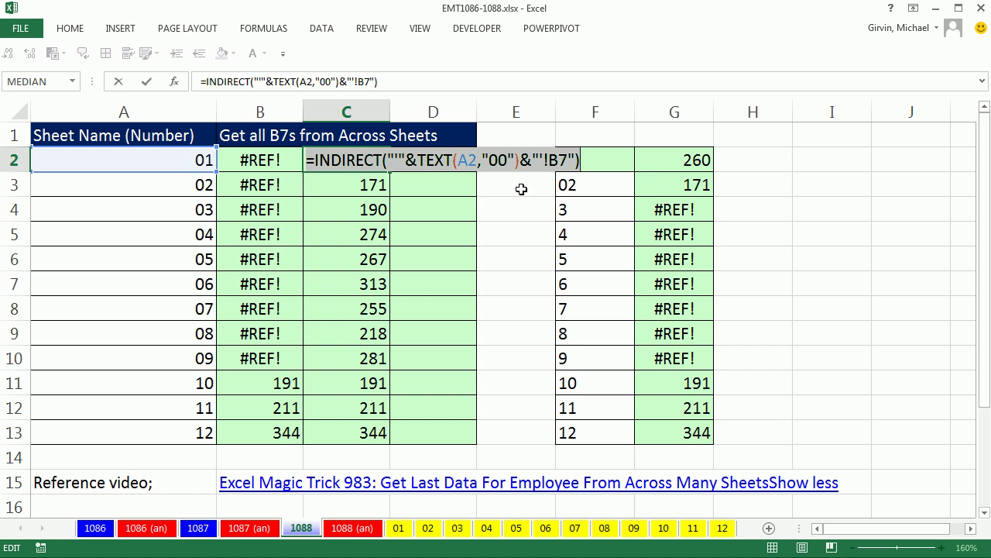
pyautogui.press('Escape')
pyautogui.click(431, 160)
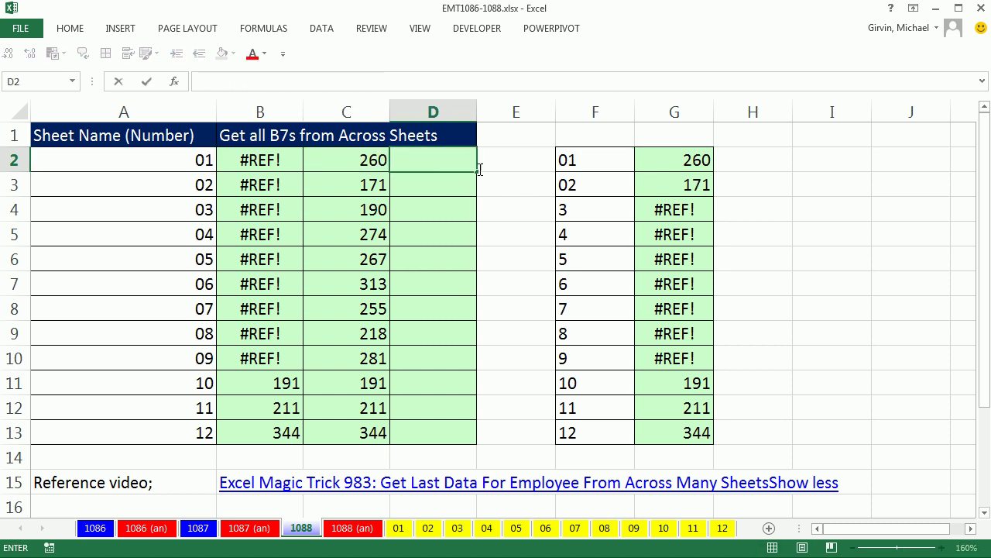
pyautogui.hotkey('ctrl', 'v')
# Replace A2 with ROWS(D$2:D2) in D2's formula and fill it down to D13.
pyautogui.doubleClick(553, 159)
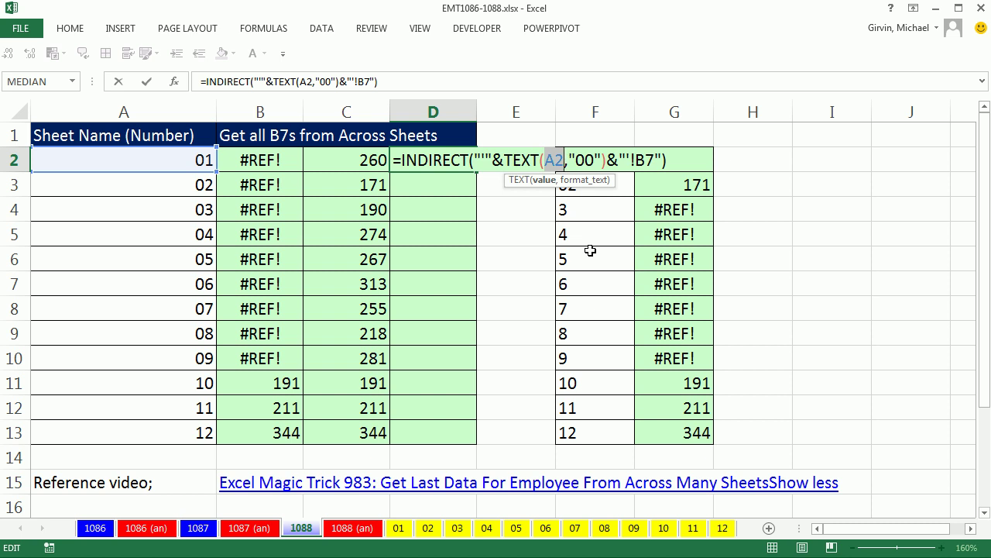
pyautogui.write('rows')
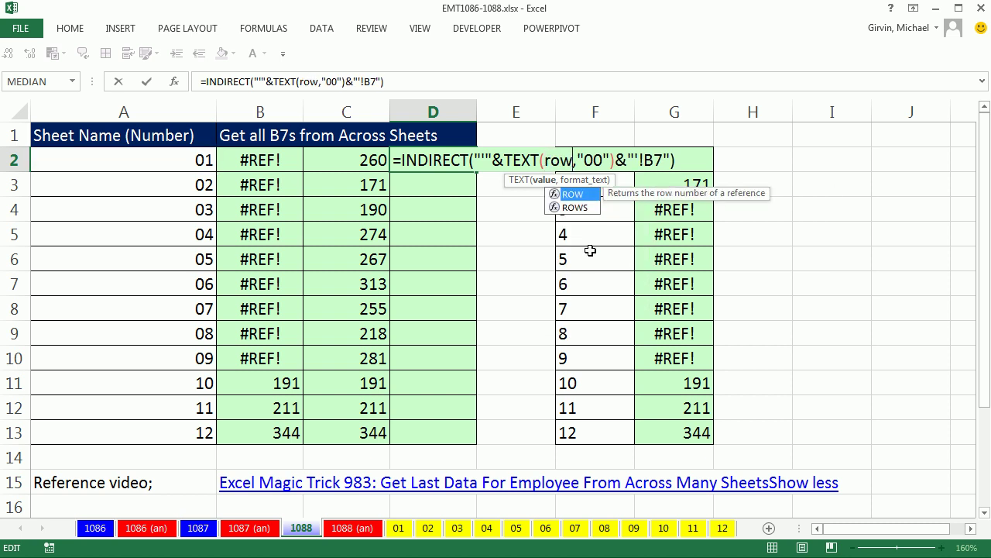
pyautogui.press('Tab')
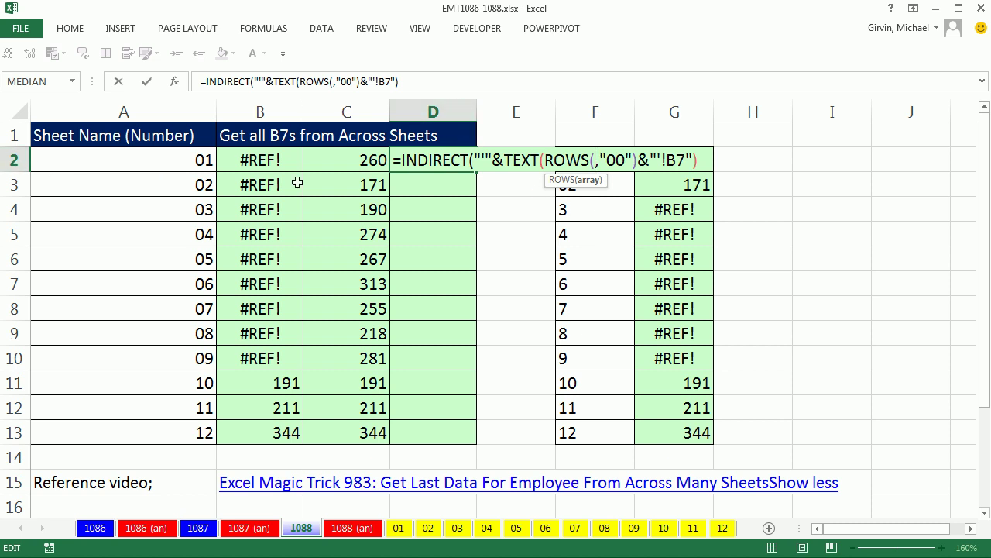
pyautogui.write('D$')
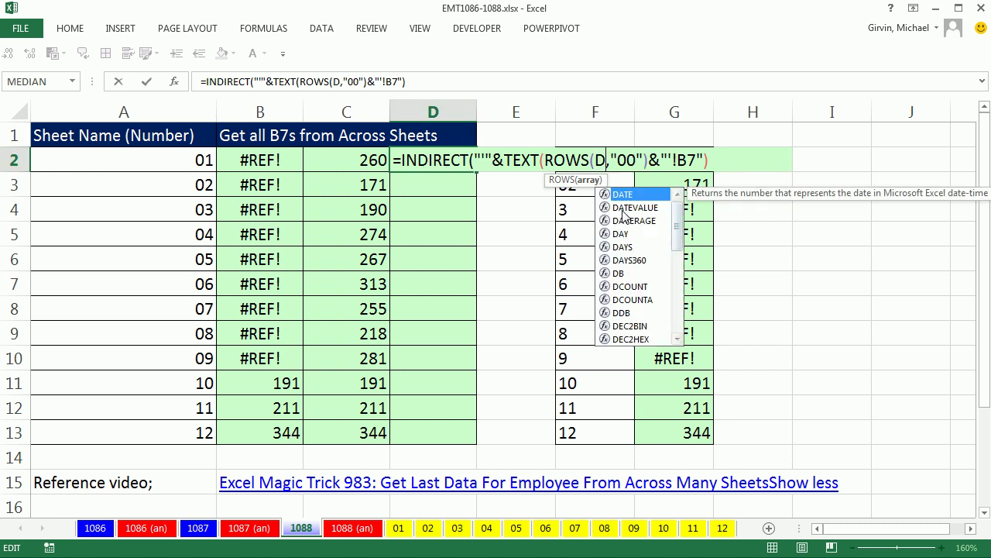
pyautogui.write('2')
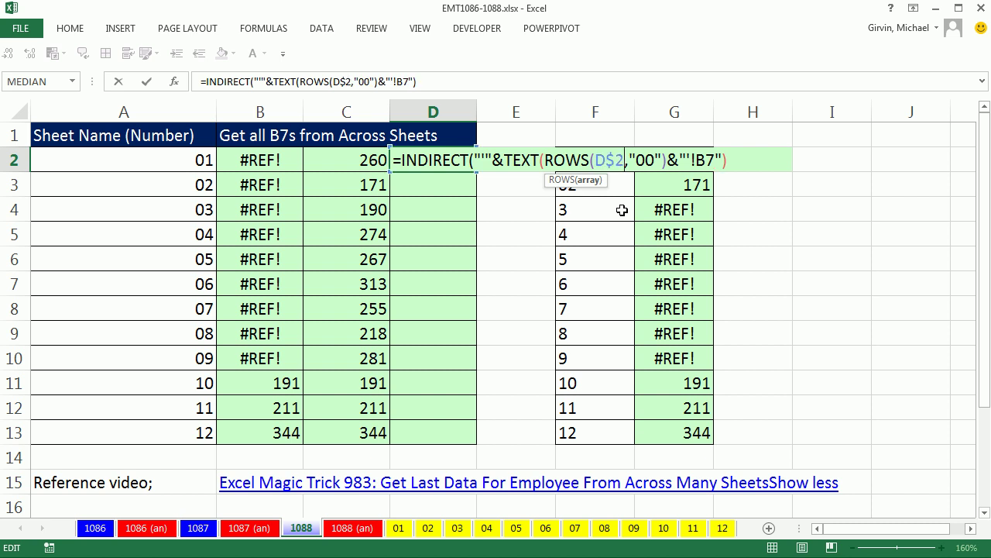
pyautogui.write(':D2)')
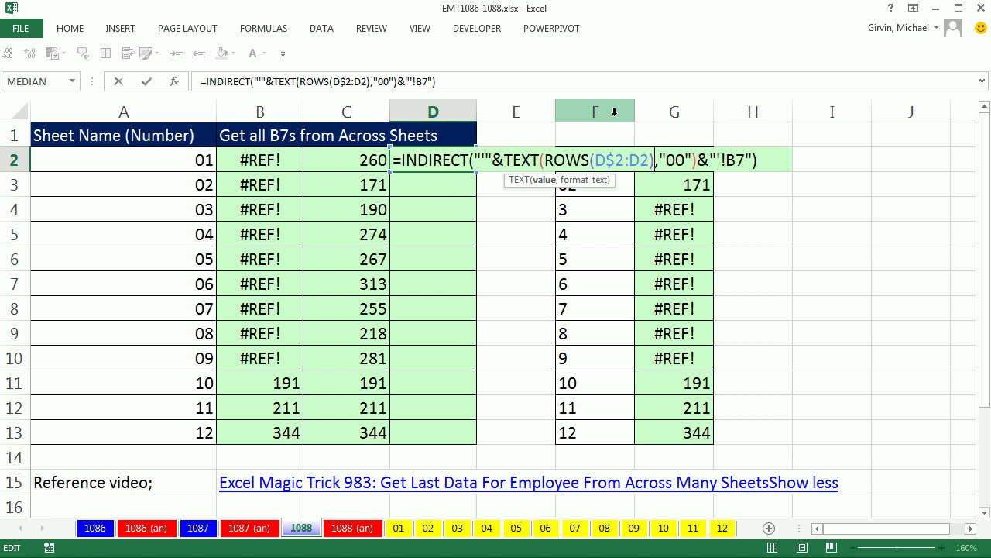
pyautogui.hotkey('ctrl', 'Return')
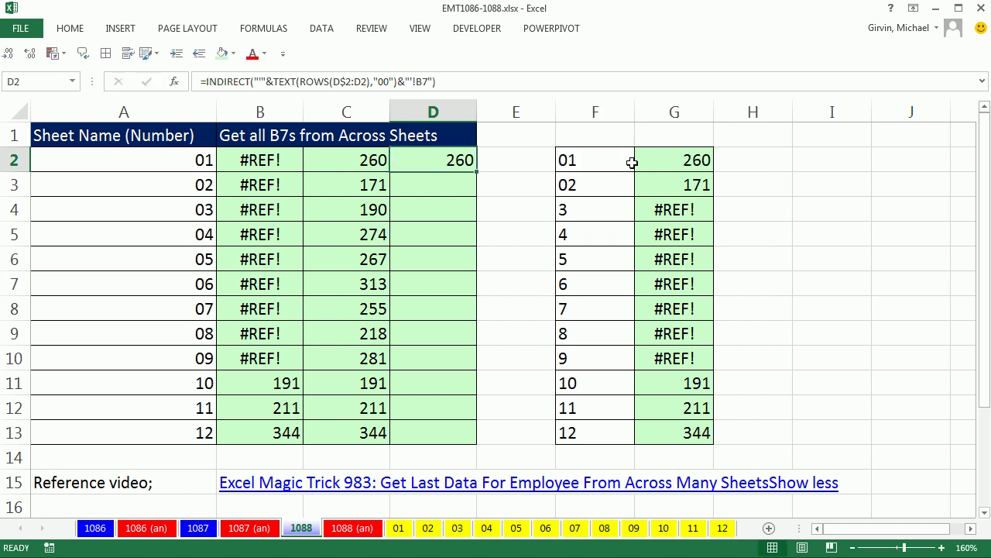
pyautogui.doubleClick(476, 171)
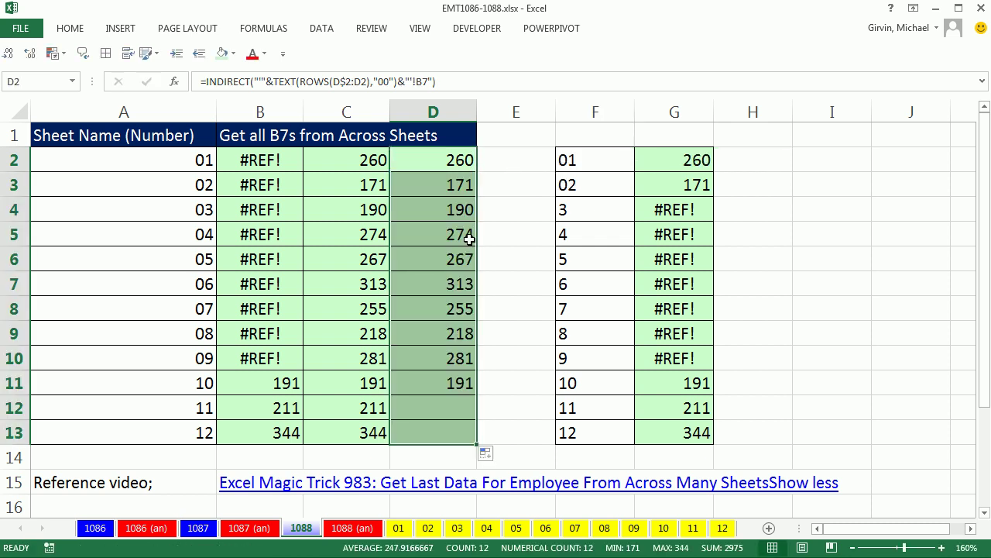
# Inspect D8's formula, then begin editing helper value 3 in F4.
pyautogui.doubleClick(462, 308)
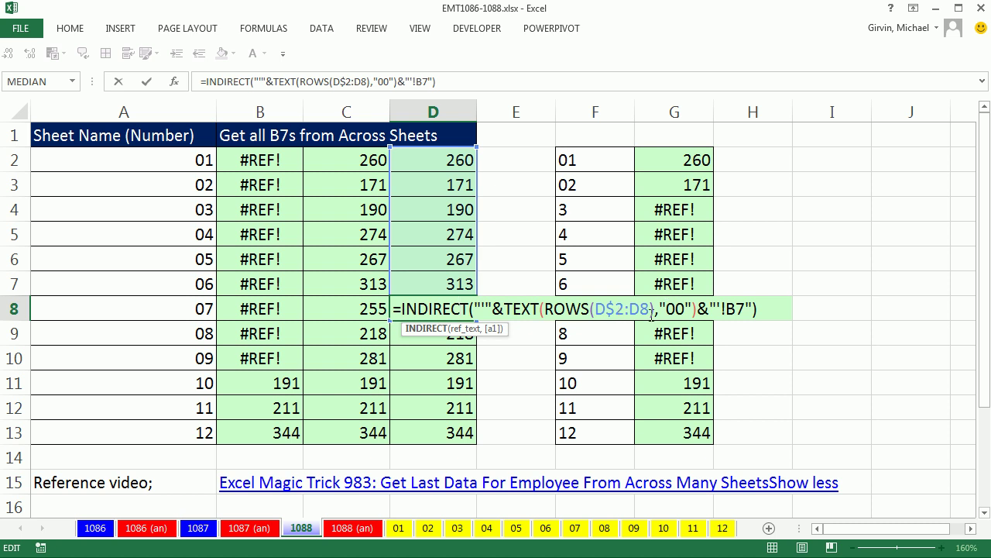
pyautogui.press('Escape')
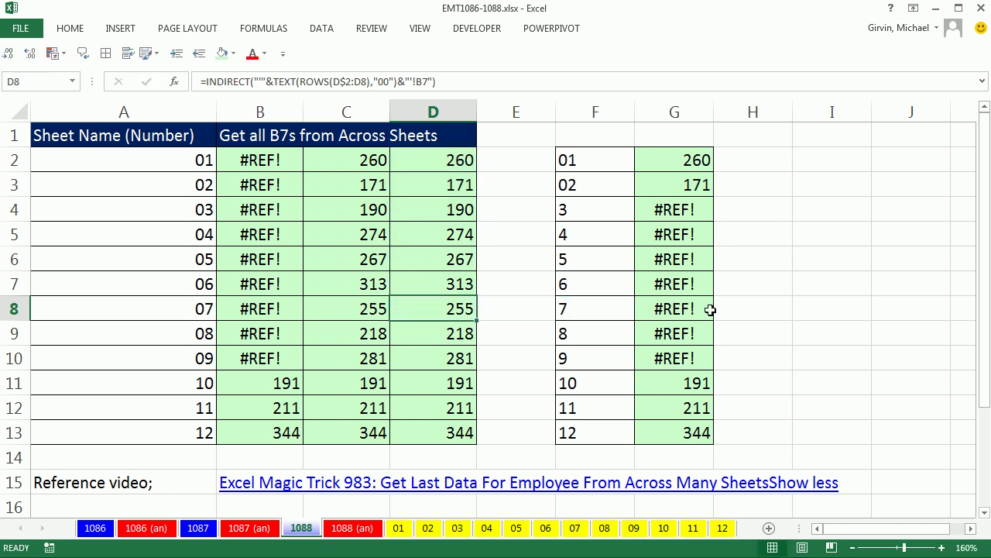
pyautogui.doubleClick(564, 210)
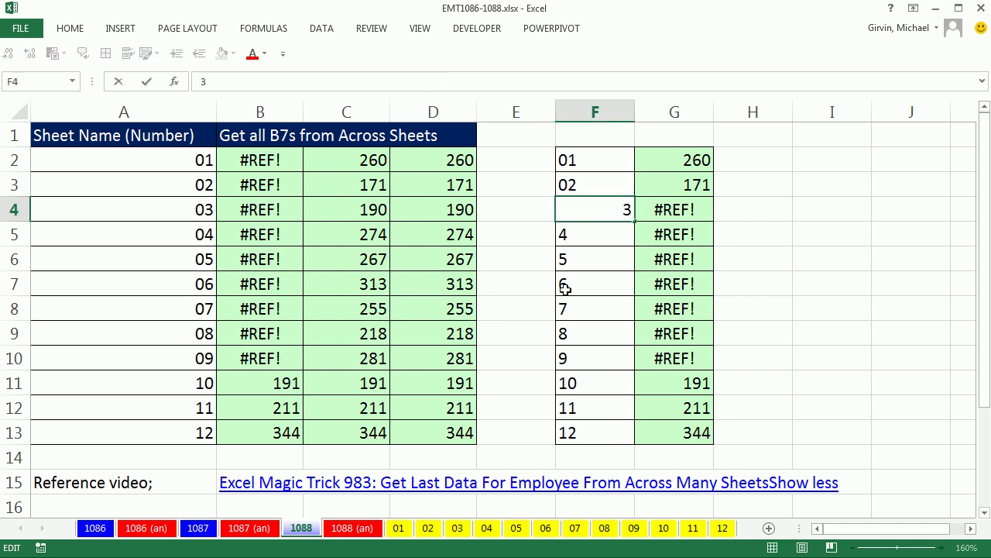
# Change F4 and F5 to 03 and 04, then reopen D2's formula for editing.
pyautogui.press('Return')
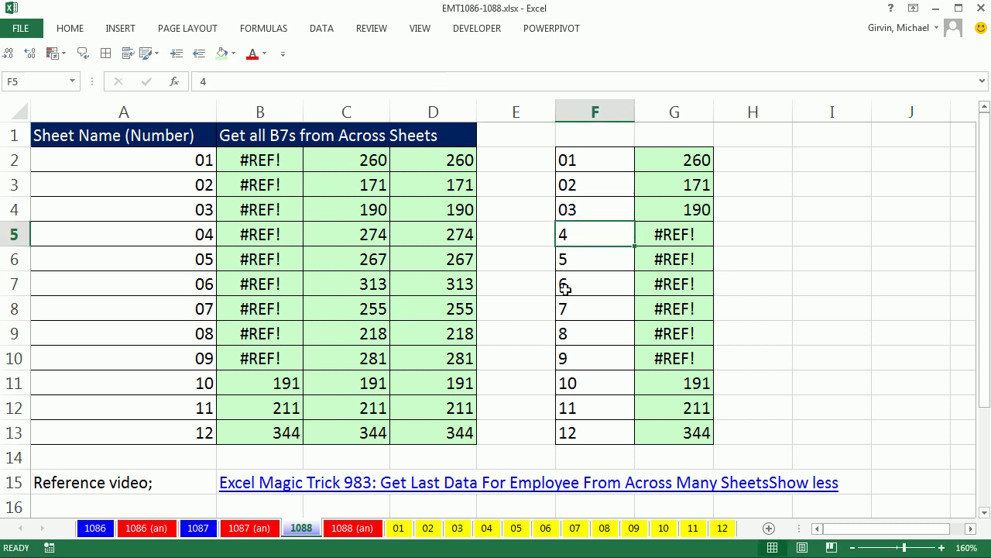
pyautogui.doubleClick(563, 234)
pyautogui.write('0')
pyautogui.press('Return')
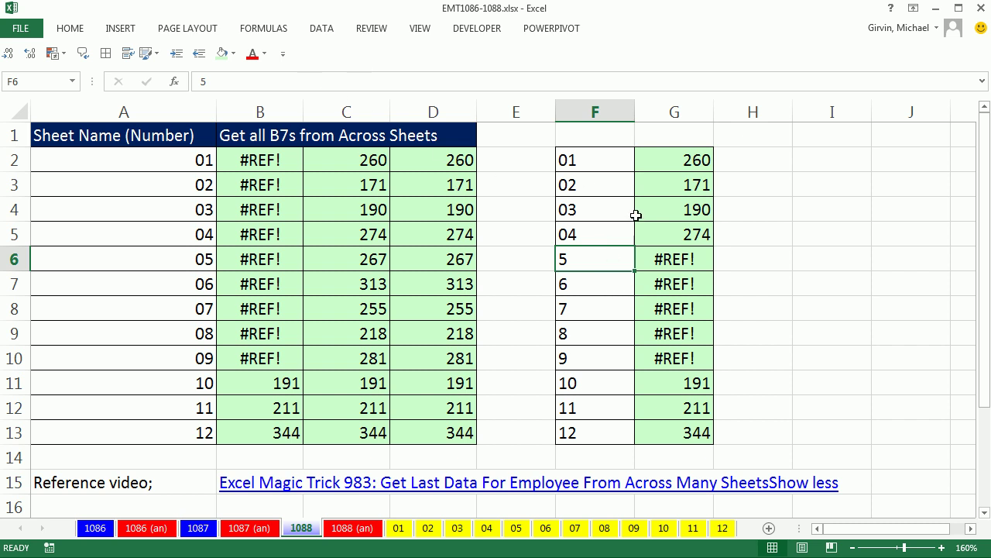
pyautogui.click(440, 163)
pyautogui.doubleClick(434, 160)
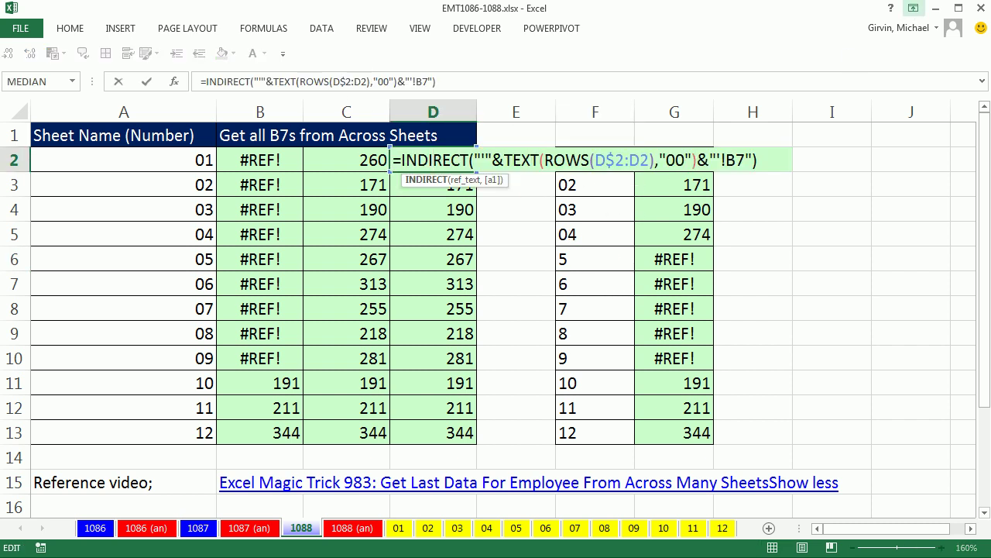